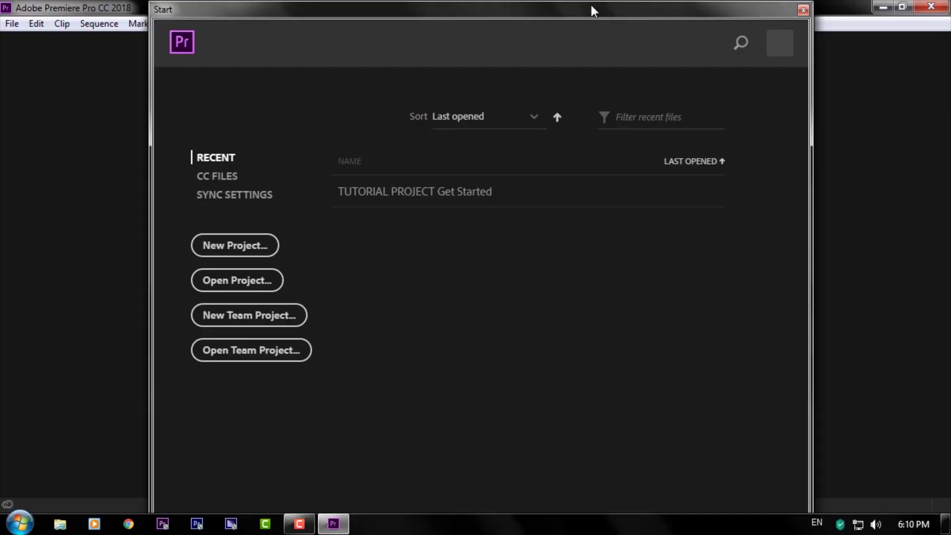
# Start a new project with Ctrl+Alt+N.
pyautogui.hotkey('ctrl', 'alt', 'n')
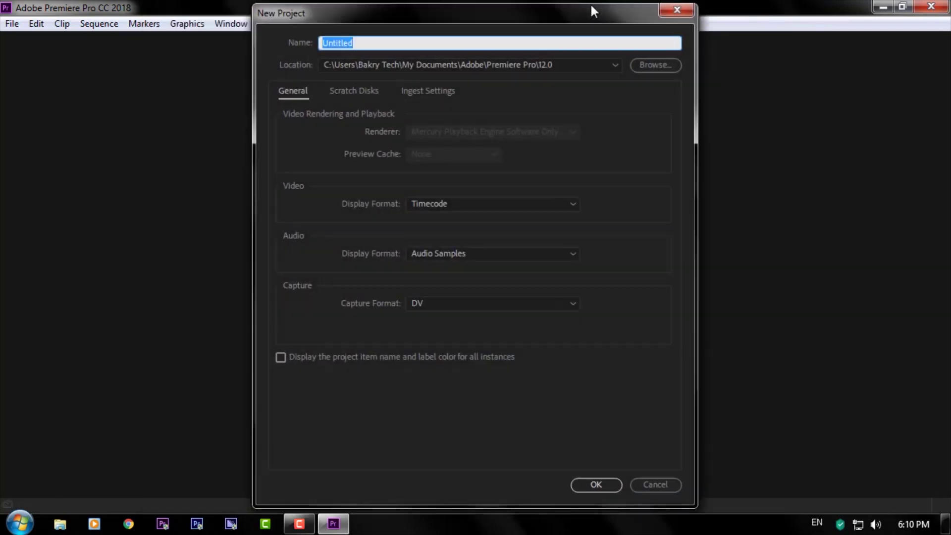
# Create the project under the default name Untitled.
pyautogui.press('End')
pyautogui.press('Return')
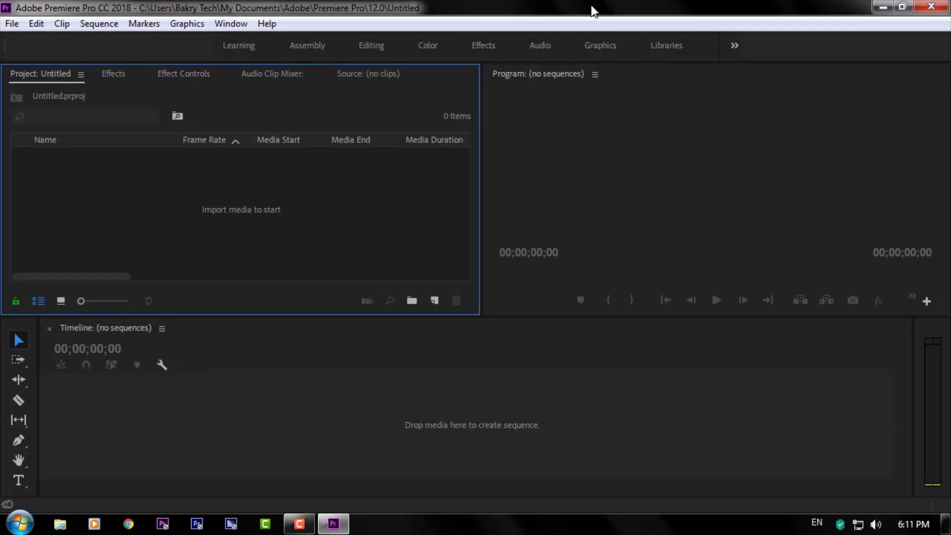
# Open the Import dialog and browse into the G: drive.
pyautogui.hotkey('ctrl', 'i')
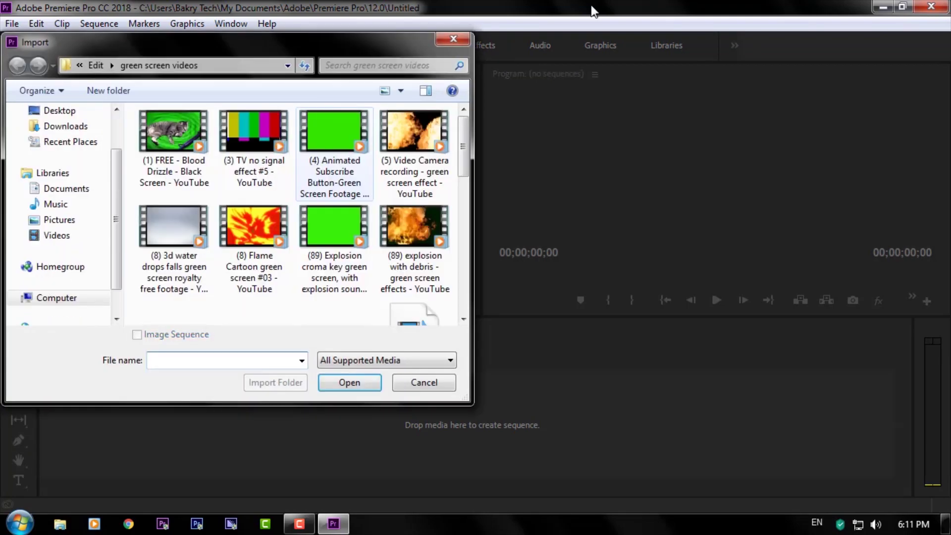
pyautogui.press('Down')
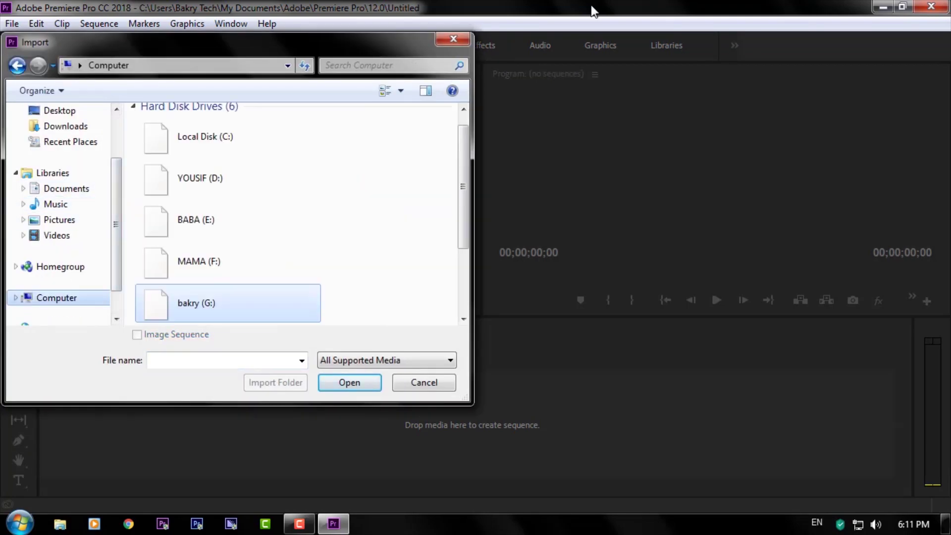
pyautogui.press('Return')
pyautogui.scroll(-3, 592, 11)
pyautogui.scroll(-5, 592, 11)
pyautogui.scroll(-5, 593, 11)
pyautogui.scroll(-5, 593, 11)
pyautogui.scroll(-5, 592, 11)
pyautogui.scroll(-5, 593, 11)
pyautogui.scroll(-5, 593, 11)
pyautogui.scroll(-1, 592, 10)
# Select the two camera videos on G: and import them.
pyautogui.press('Down')
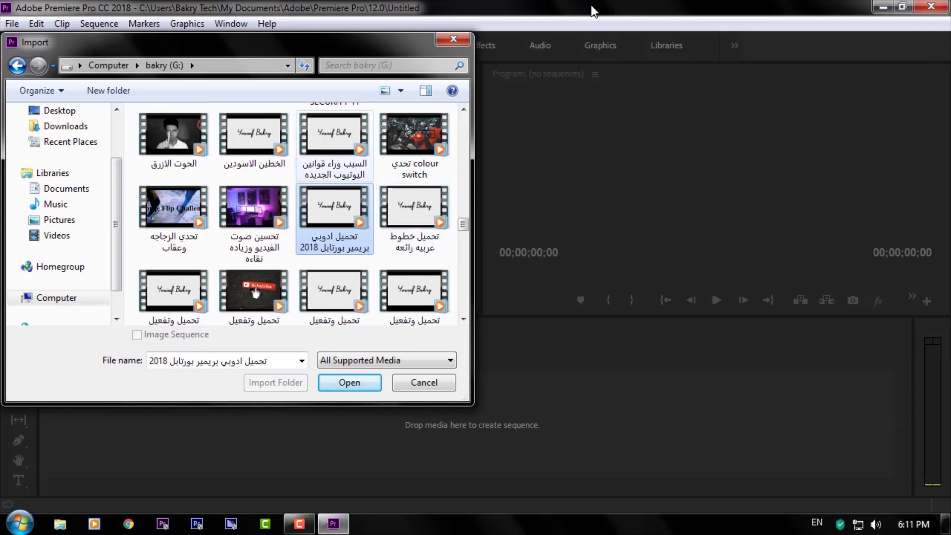
pyautogui.keyDown('ctrl'); pyautogui.click(334, 143); pyautogui.keyUp('ctrl')
pyautogui.click(349, 382)
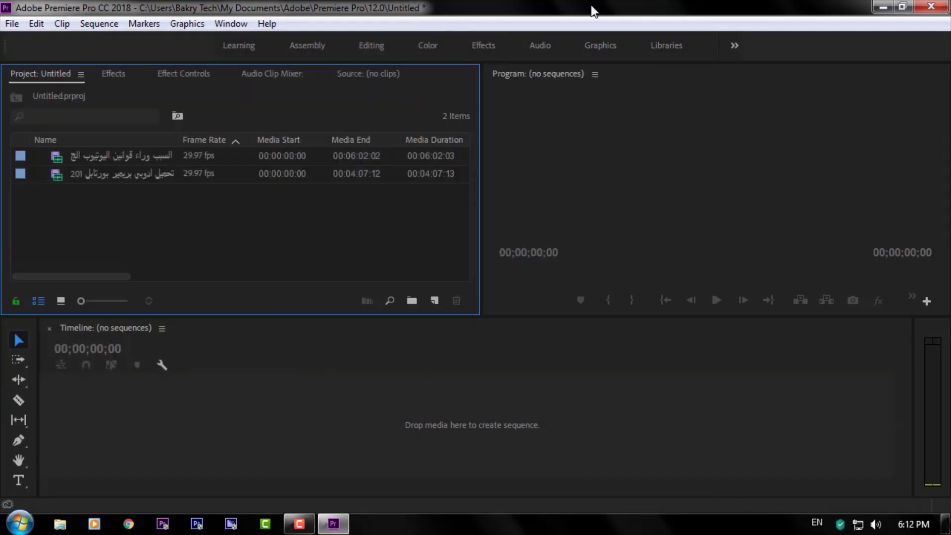
# Switch the Project panel to Icon View showing clip thumbnails.
pyautogui.press('Down')
pyautogui.press('Up')
pyautogui.press('Down')
pyautogui.press('Up')
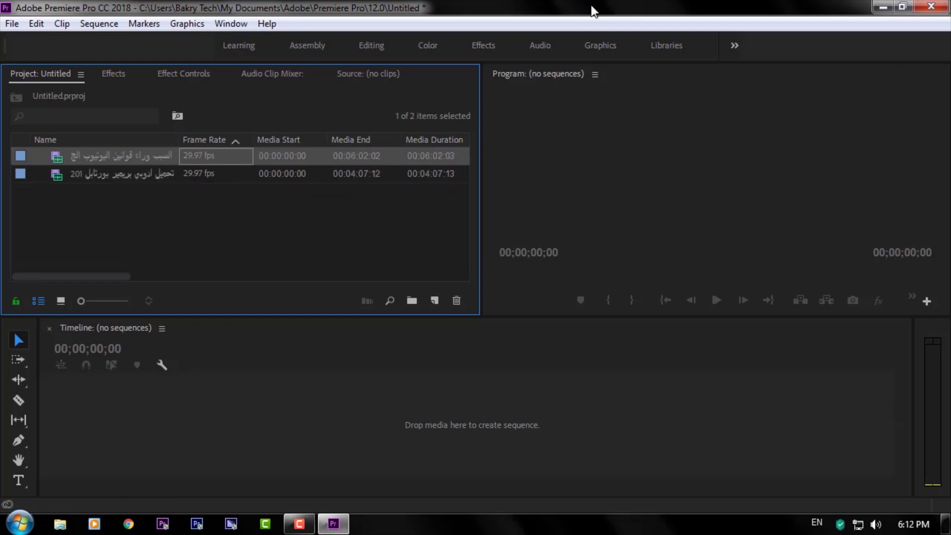
pyautogui.hotkey('ctrl', 'pagedown')
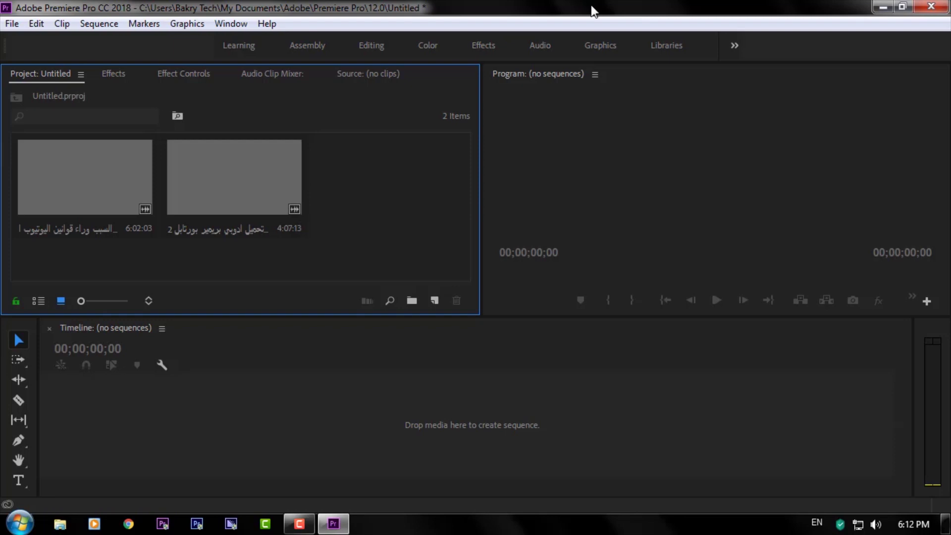
pyautogui.hotkey('shift', 'F10')
pyautogui.press('Escape')
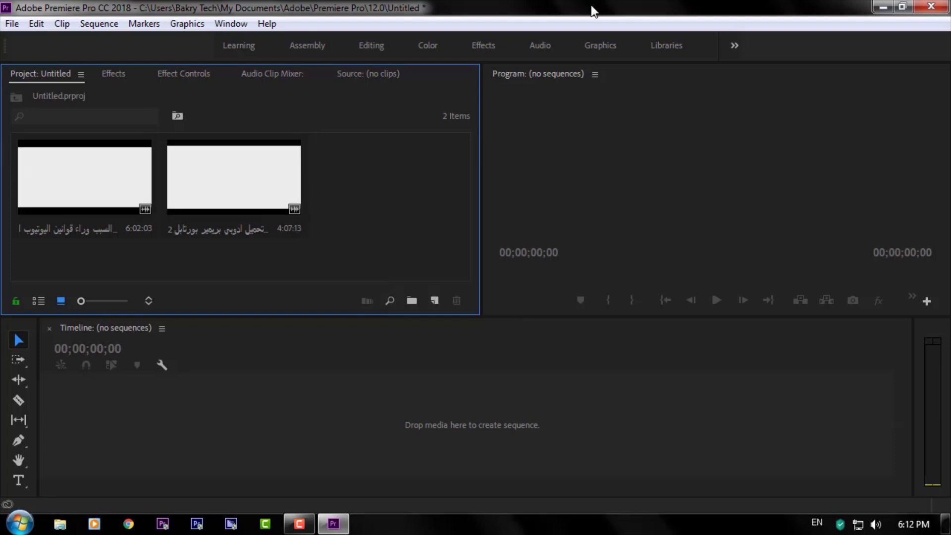
# Make a New Sequence From Clip with the first clip and play it.
pyautogui.press('Down')
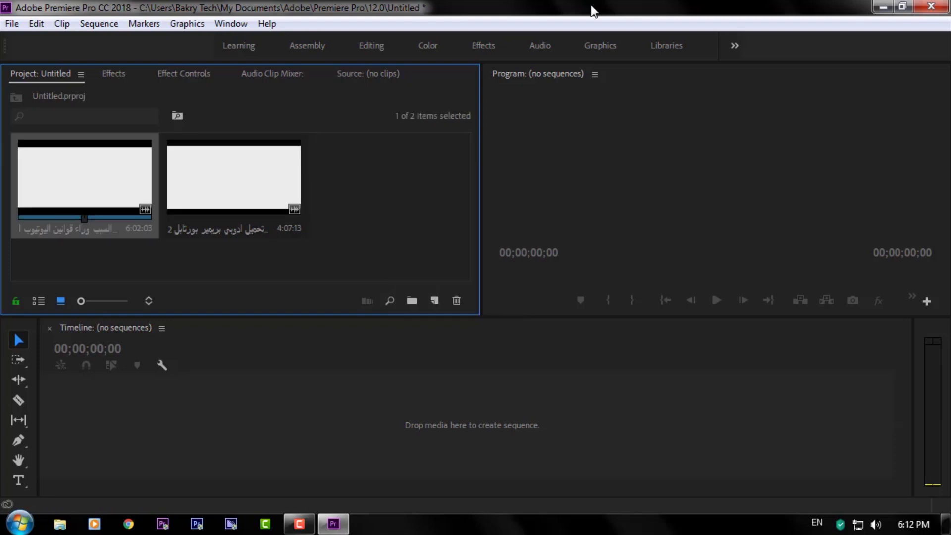
pyautogui.hotkey('shift', 'F10')
pyautogui.press('Up')
pyautogui.press('Up')
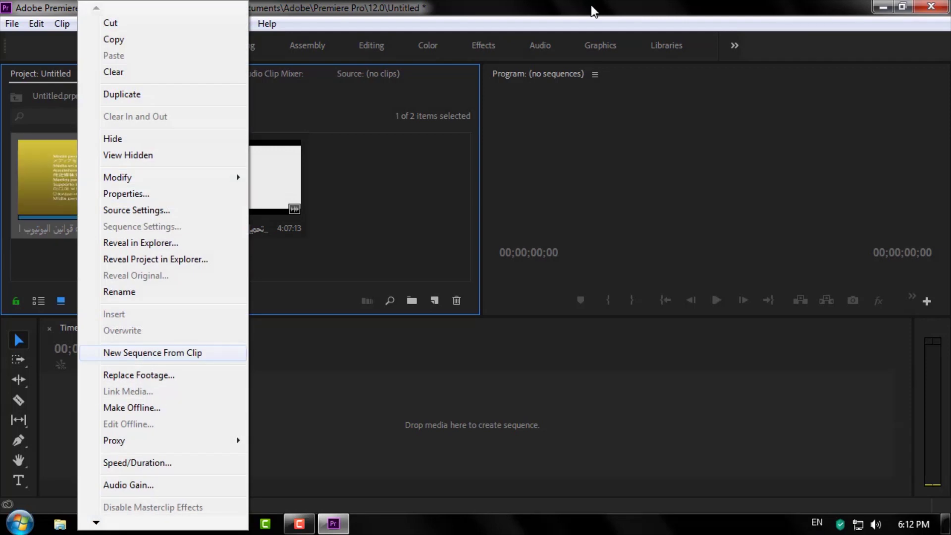
pyautogui.press('Return')
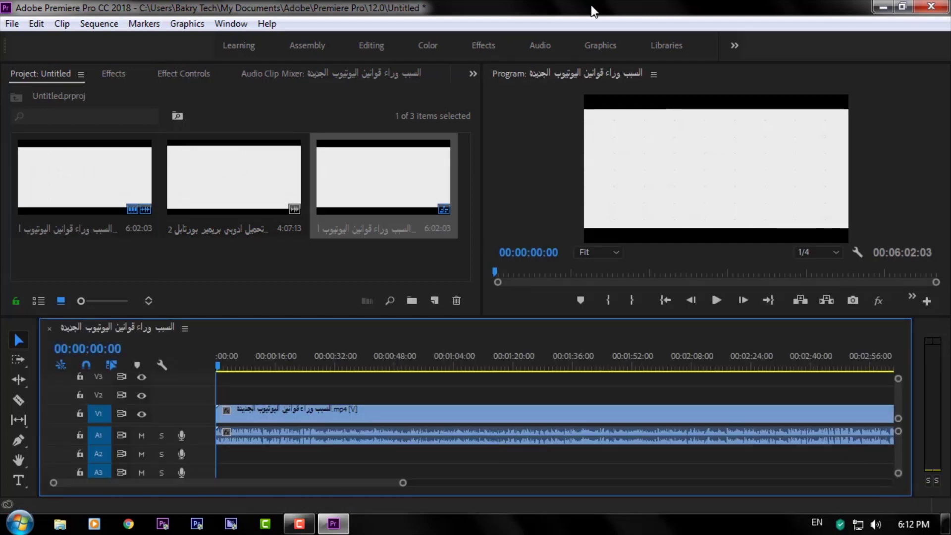
pyautogui.click(716, 300)
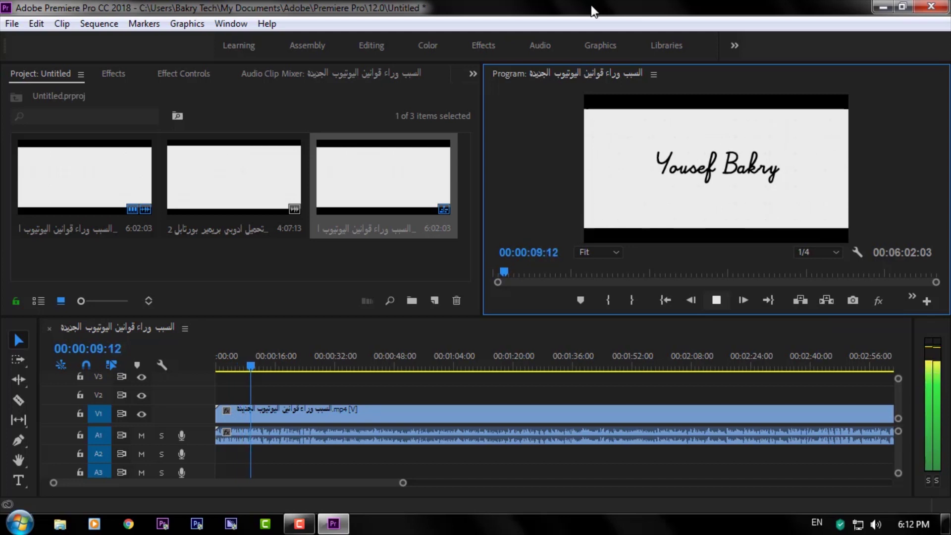
# Stop playback at 00:00:10:14 and select the timeline clip.
pyautogui.press('space')
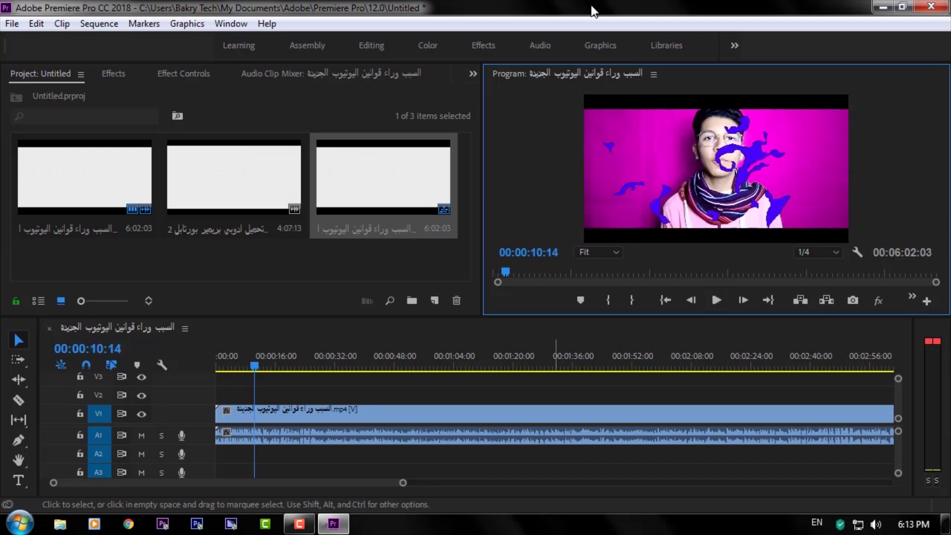
pyautogui.hotkey('ctrl', 'a')
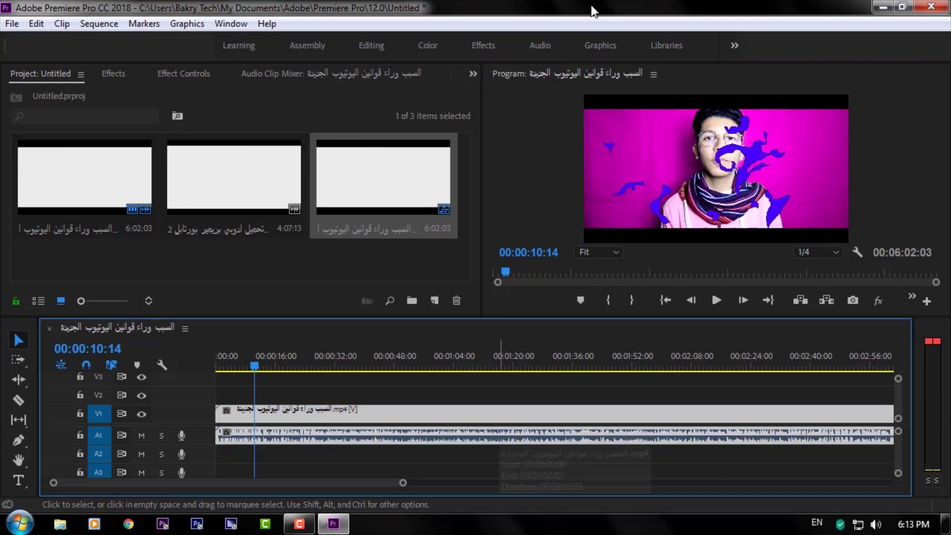
# Ripple-trim everything before about 00:00:13:24, leaving a 5:48:08 sequence.
pyautogui.press('c')
pyautogui.hotkey('ctrl', 'k')
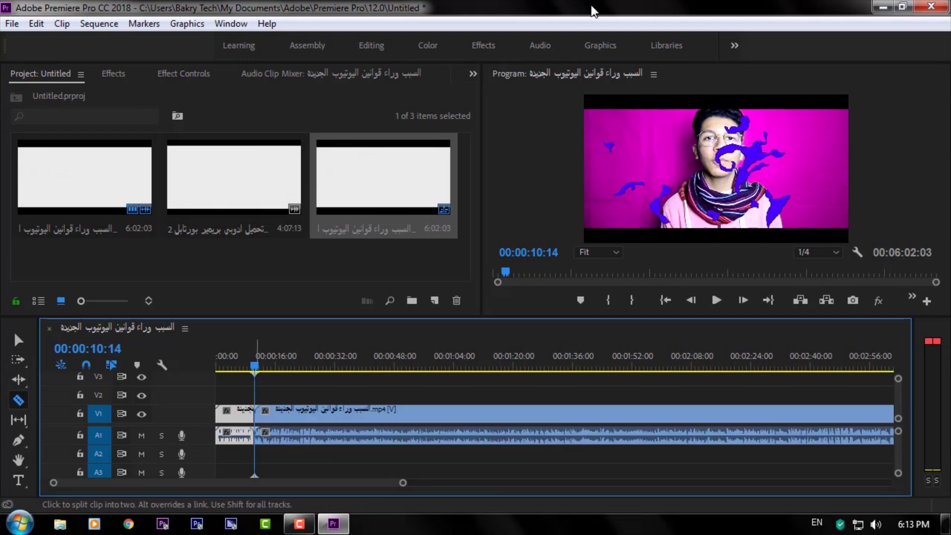
pyautogui.press('v')
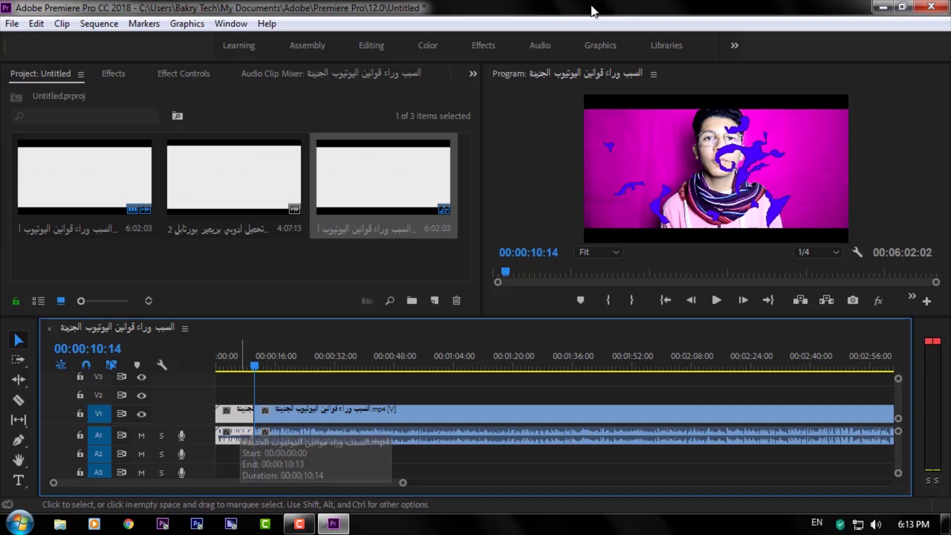
pyautogui.click(296, 415)
pyautogui.click(233, 415)
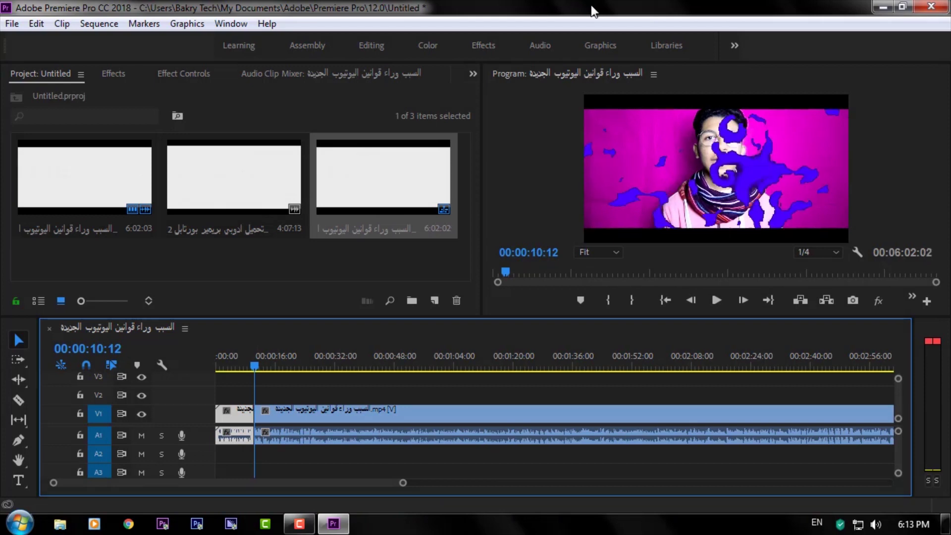
pyautogui.hotkey('ctrl', 'z')
pyautogui.hotkey('ctrl', 'z')
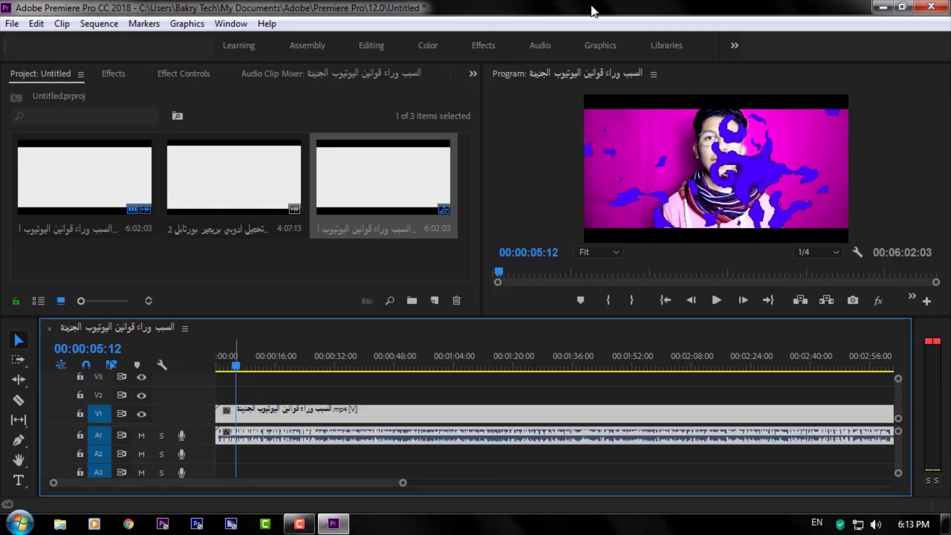
pyautogui.hotkey('ctrl', 'z')
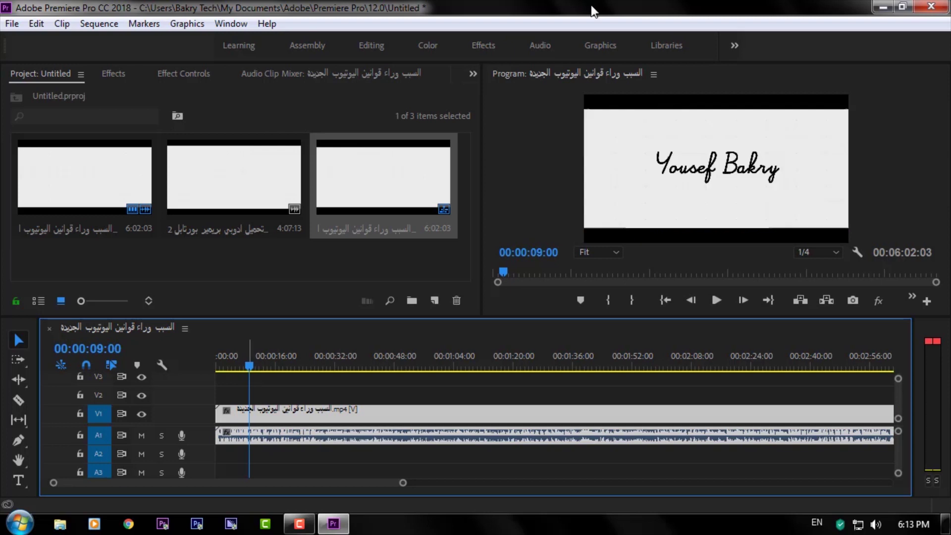
pyautogui.press('space')
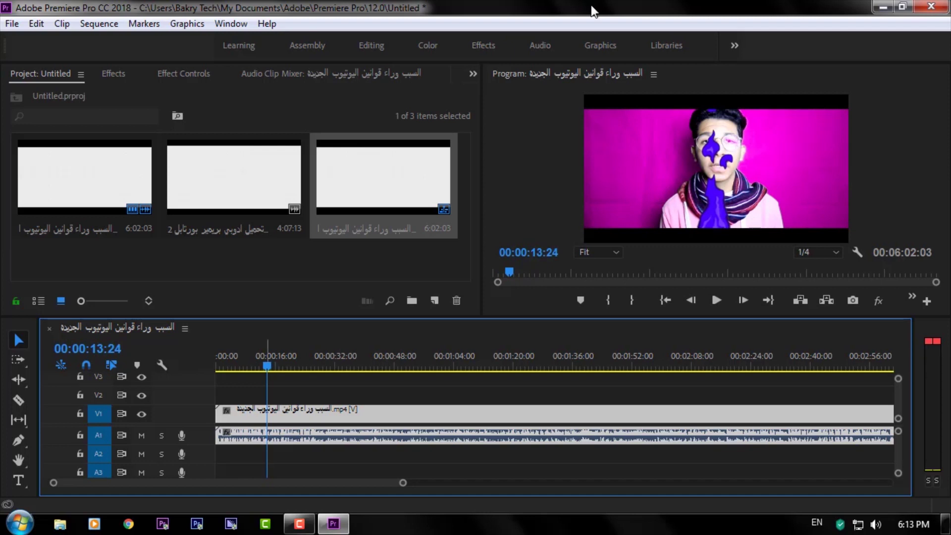
pyautogui.press('q')
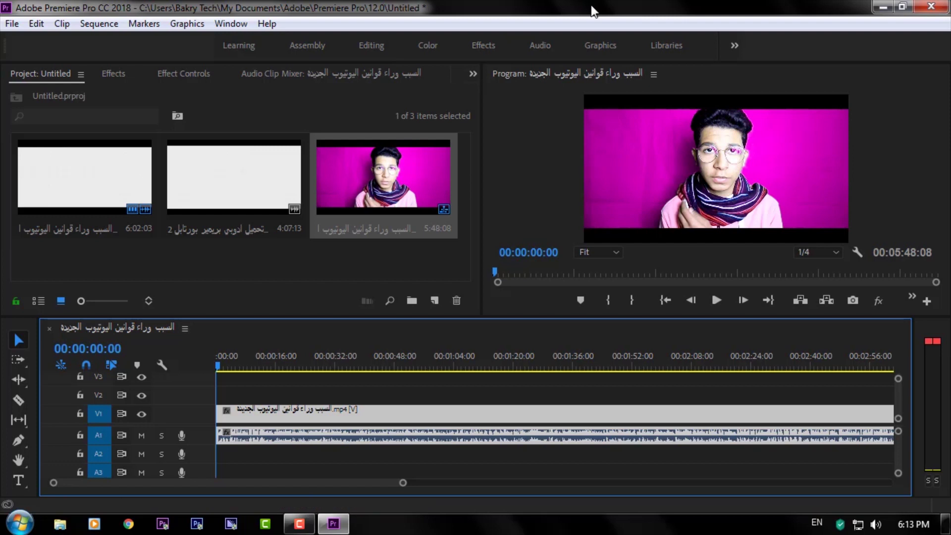
# Place the second camera clip on V2/A2 above the first clip.
pyautogui.press('-')
pyautogui.press('-')
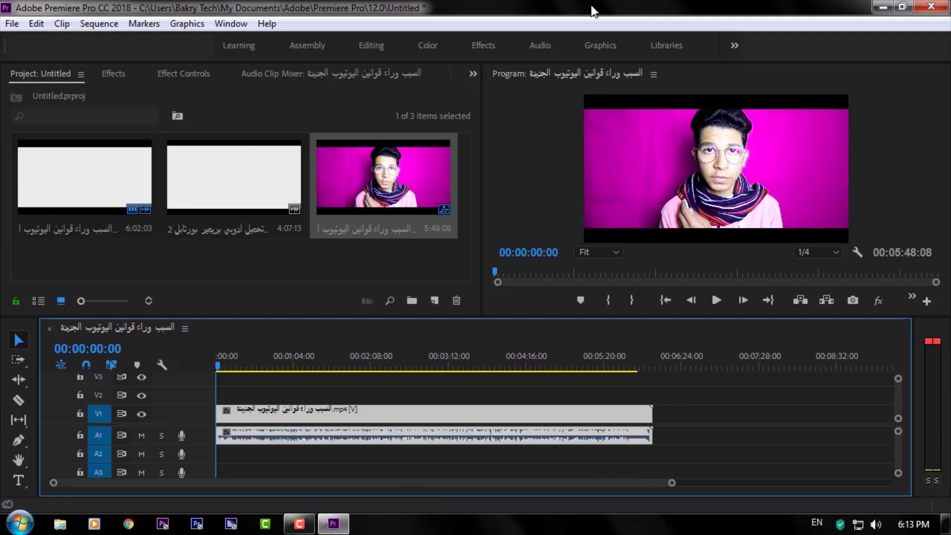
pyautogui.hotkey('shift', '1')
pyautogui.press('Left')
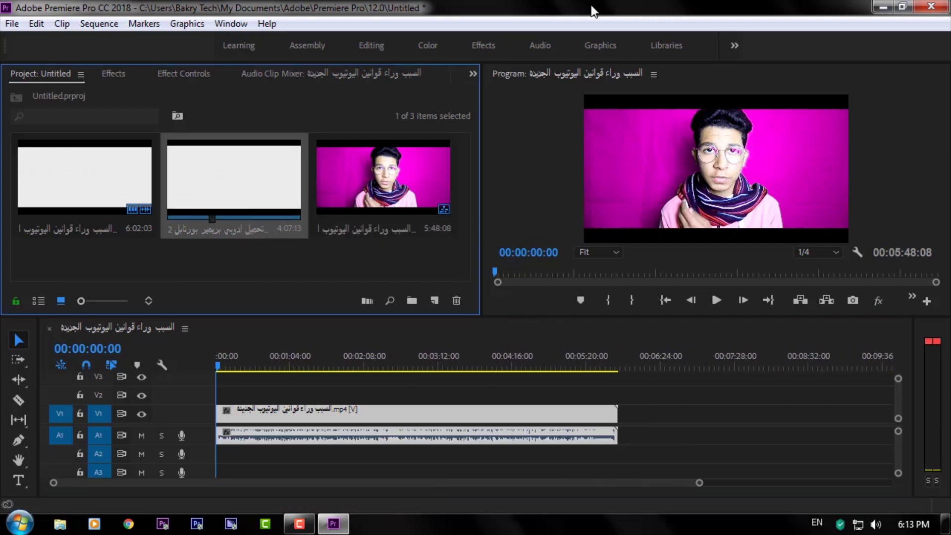
pyautogui.moveTo(233, 177)
pyautogui.mouseDown()
pyautogui.moveTo(376, 395)
pyautogui.moveTo(359, 395)
pyautogui.mouseUp()
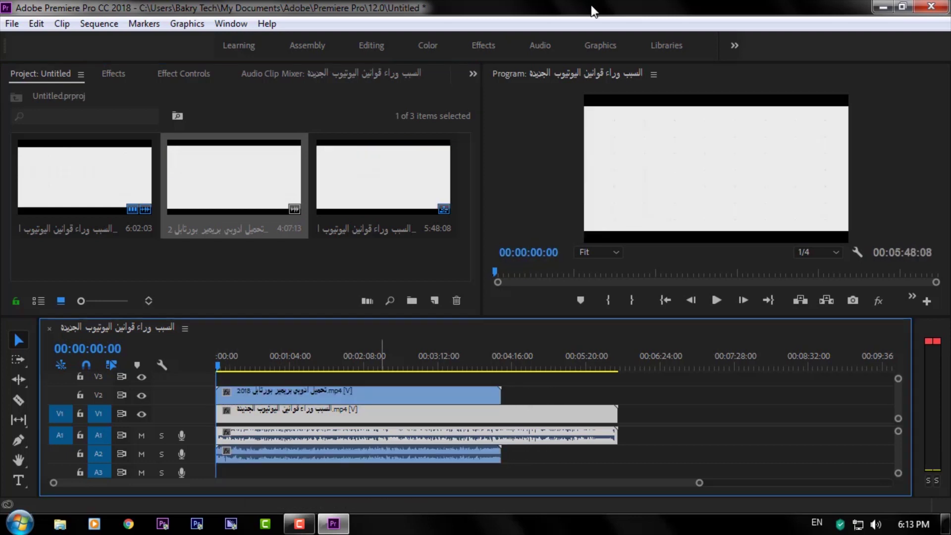
# Preview the stacked clips with the A1 audio track muted.
pyautogui.hotkey('shift', '4')
pyautogui.press('space')
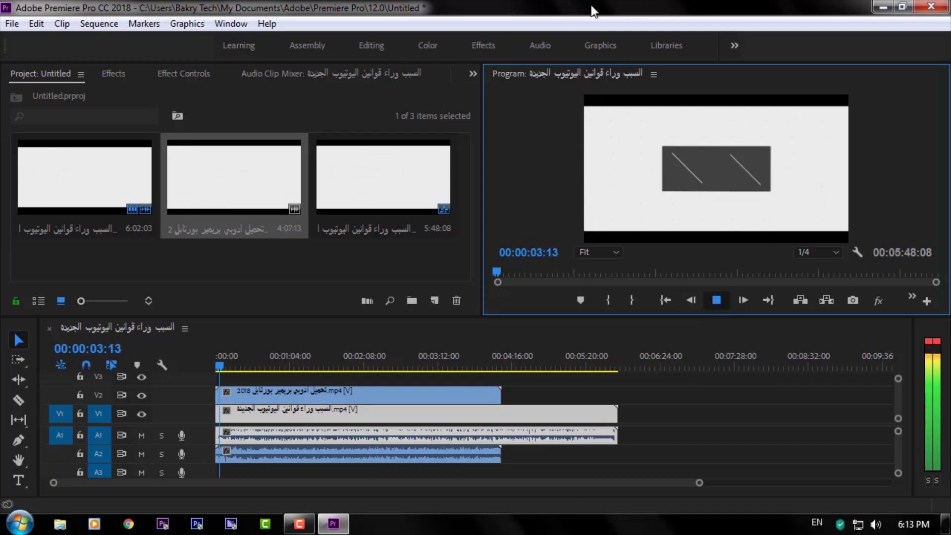
pyautogui.press('space')
pyautogui.hotkey('shift', '3')
pyautogui.hotkey('ctrl', 'shift', 'm')
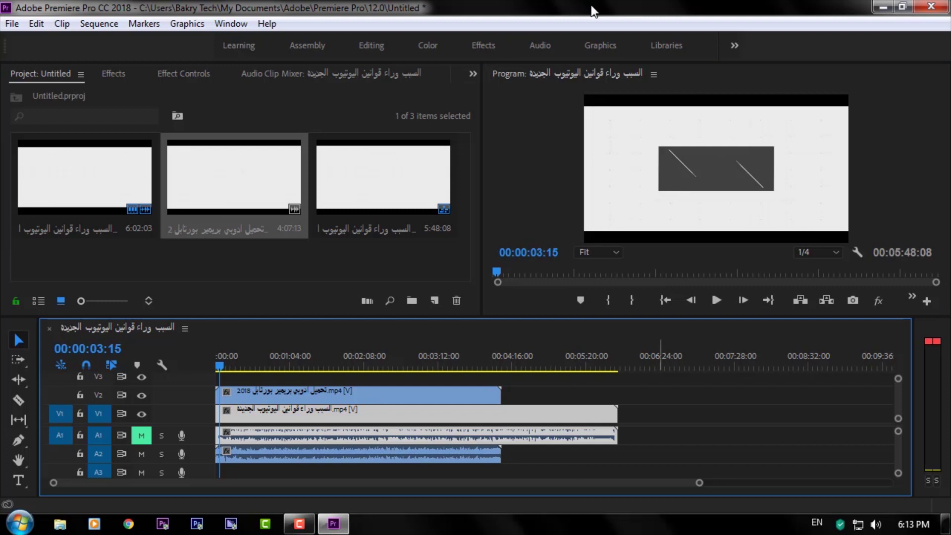
pyautogui.hotkey('shift', '4')
pyautogui.press('space')
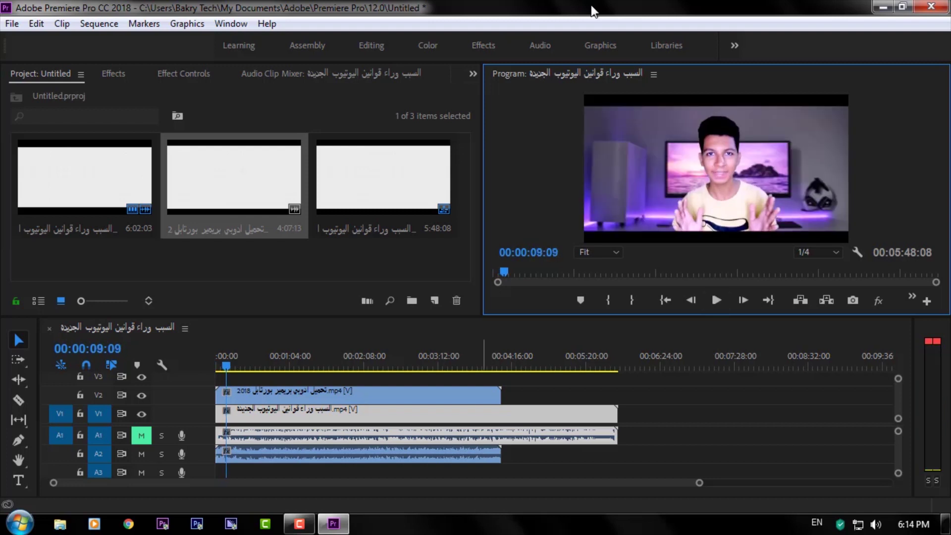
# Razor the V2 clip at the playhead near its start.
pyautogui.click(241, 413)
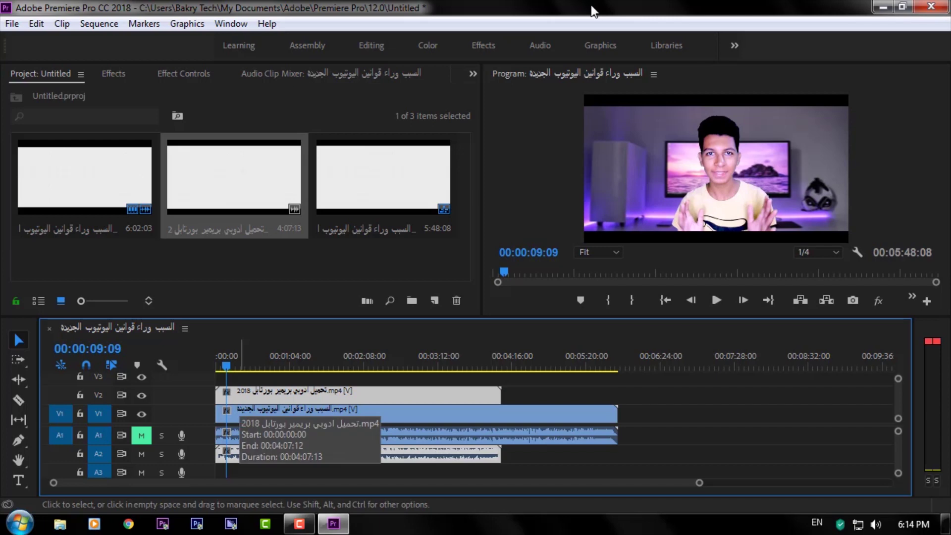
pyautogui.press('c')
pyautogui.click(226, 394)
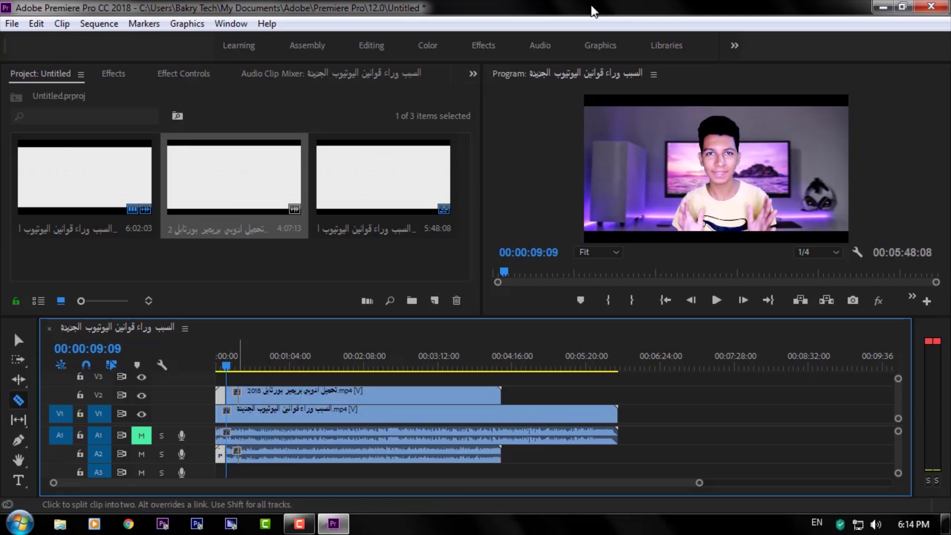
# Ripple Delete the short opening piece of the V2 clip.
pyautogui.press('v')
pyautogui.hotkey('shift', 'F10')
pyautogui.press('Up')
pyautogui.press('Up')
pyautogui.press('Up')
pyautogui.press('Return')
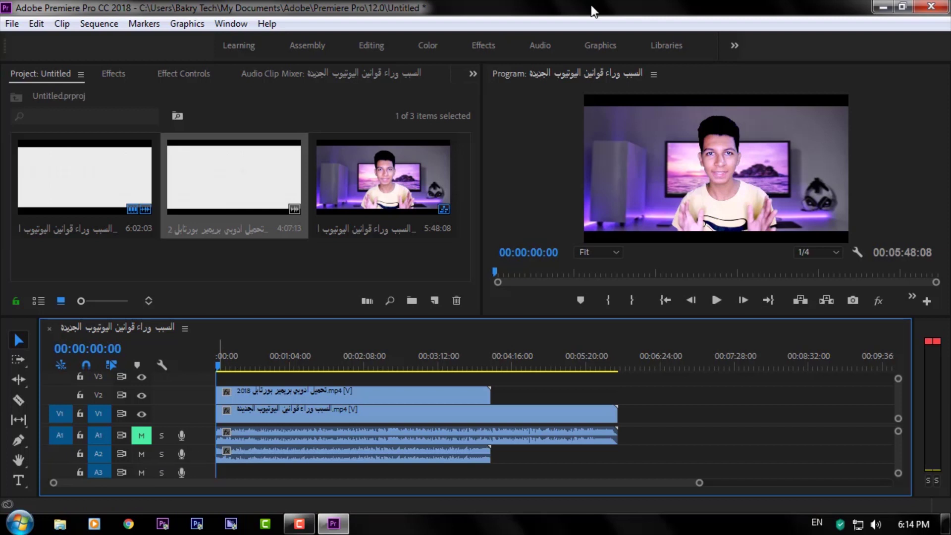
# Unmute A1 and briefly hide V2 to compare it with the V1 angle.
pyautogui.click(141, 435)
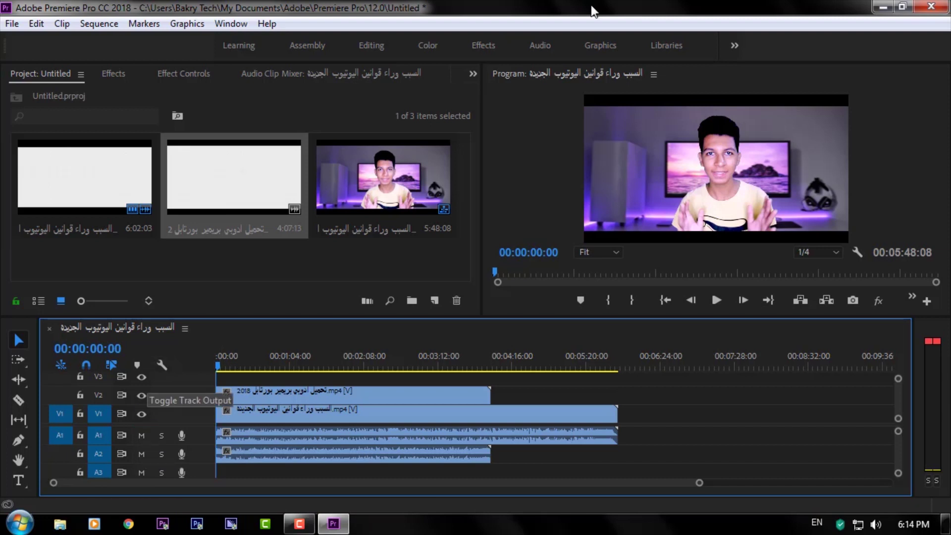
pyautogui.click(141, 395)
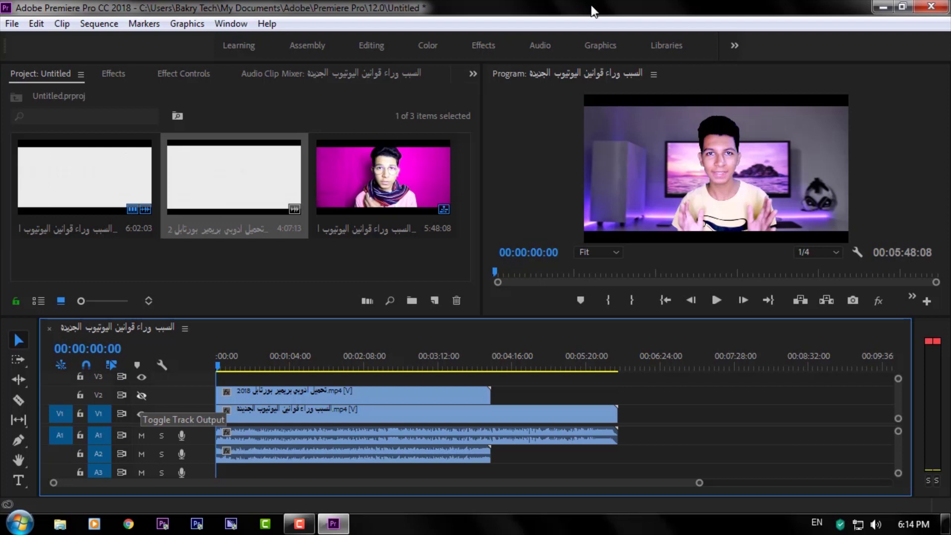
pyautogui.hotkey('ctrl', 'z')
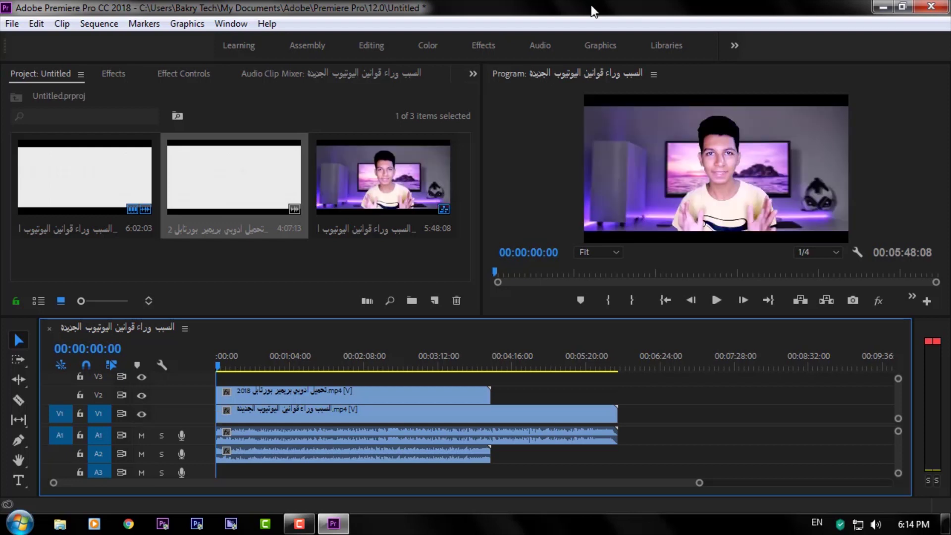
pyautogui.hotkey('ctrl', 'shift', 'z')
pyautogui.hotkey('ctrl', 'z')
# Zoom the timeline in and razor the V2 clip at 21 evenly spaced points.
pyautogui.press('=')
pyautogui.press('=')
pyautogui.press('=')
pyautogui.press('=')
pyautogui.press('=')
pyautogui.press('=')
pyautogui.press('=')
pyautogui.press('=')
pyautogui.press('=')
pyautogui.press('=')
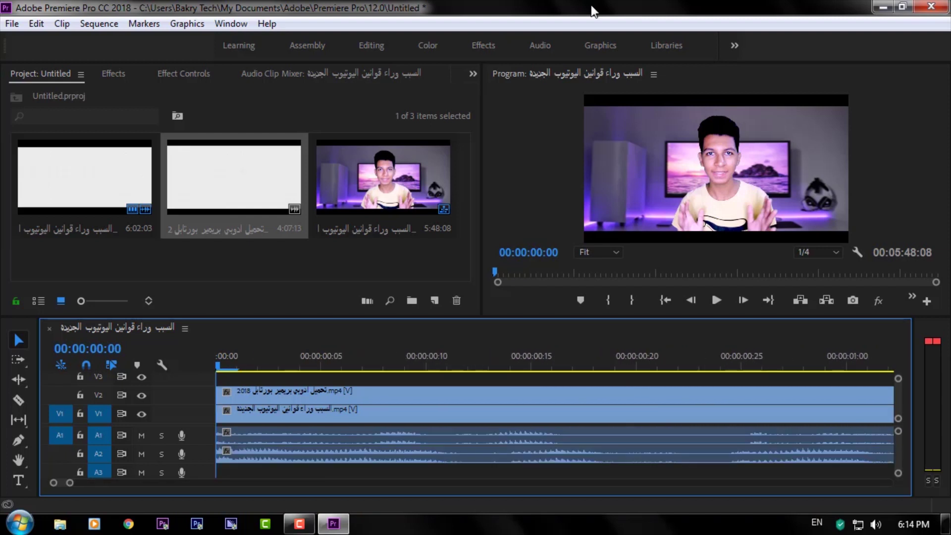
pyautogui.press('c')
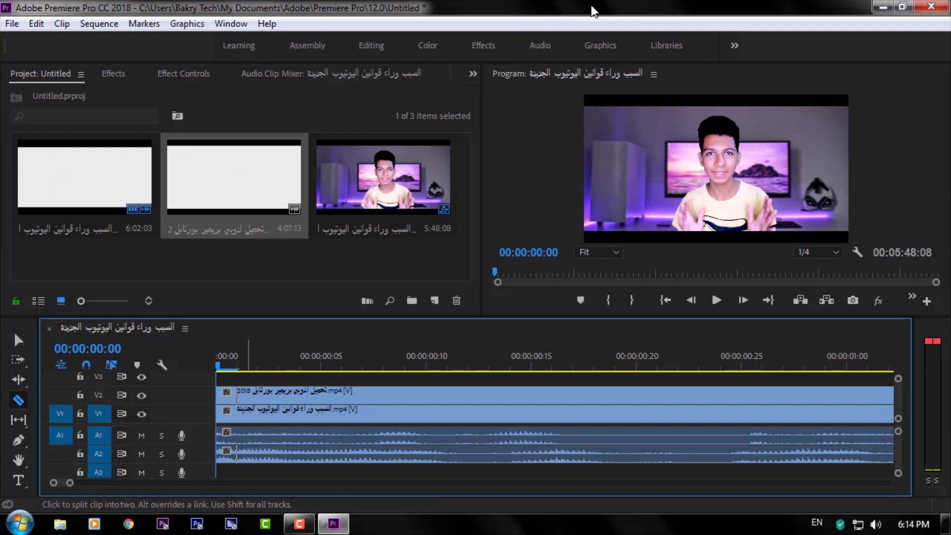
pyautogui.click(236, 392)
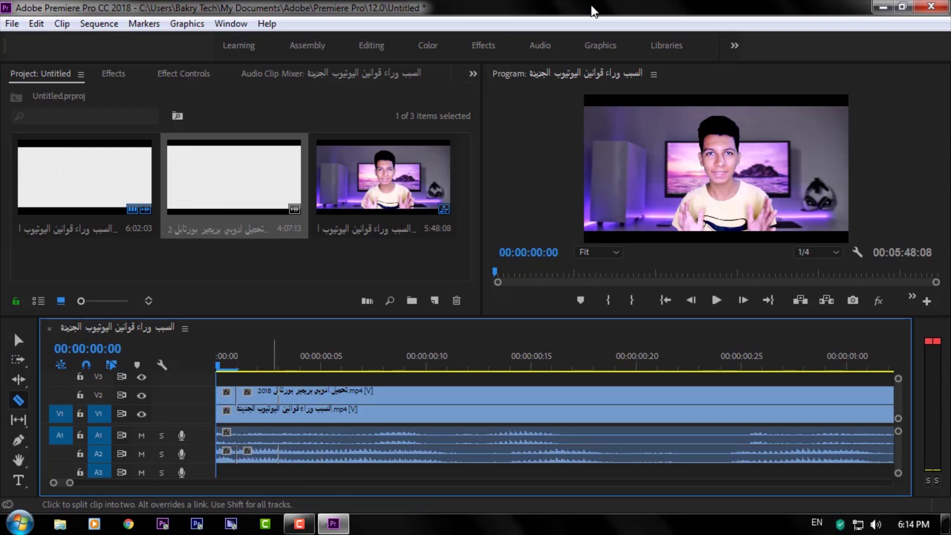
pyautogui.click(257, 391)
pyautogui.click(278, 391)
pyautogui.click(299, 391)
pyautogui.click(321, 391)
pyautogui.click(342, 391)
pyautogui.click(363, 391)
pyautogui.click(384, 391)
pyautogui.click(405, 391)
pyautogui.click(425, 391)
pyautogui.click(446, 391)
pyautogui.click(467, 391)
pyautogui.click(488, 391)
pyautogui.click(510, 391)
pyautogui.click(531, 391)
pyautogui.click(573, 391)
pyautogui.click(594, 391)
pyautogui.click(614, 391)
pyautogui.click(636, 391)
pyautogui.click(656, 391)
pyautogui.click(677, 391)
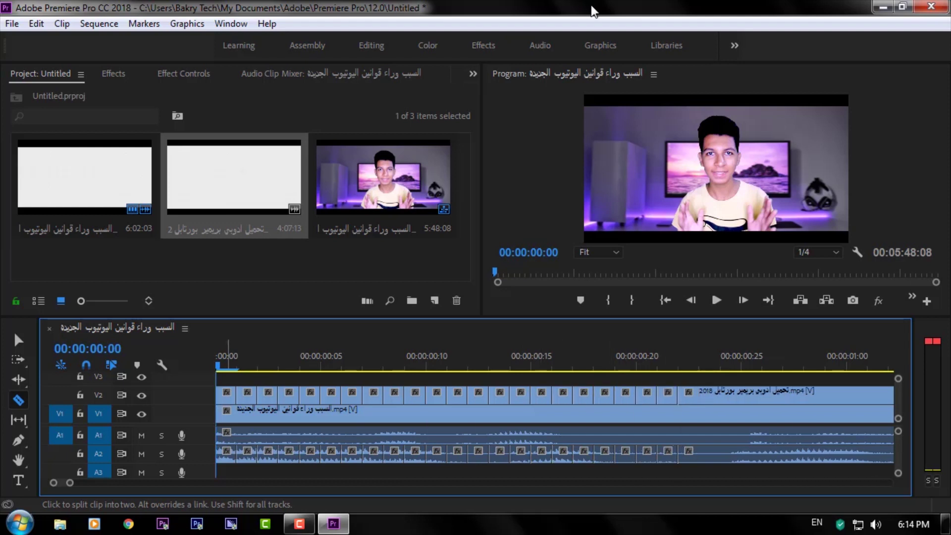
pyautogui.click(19, 340)
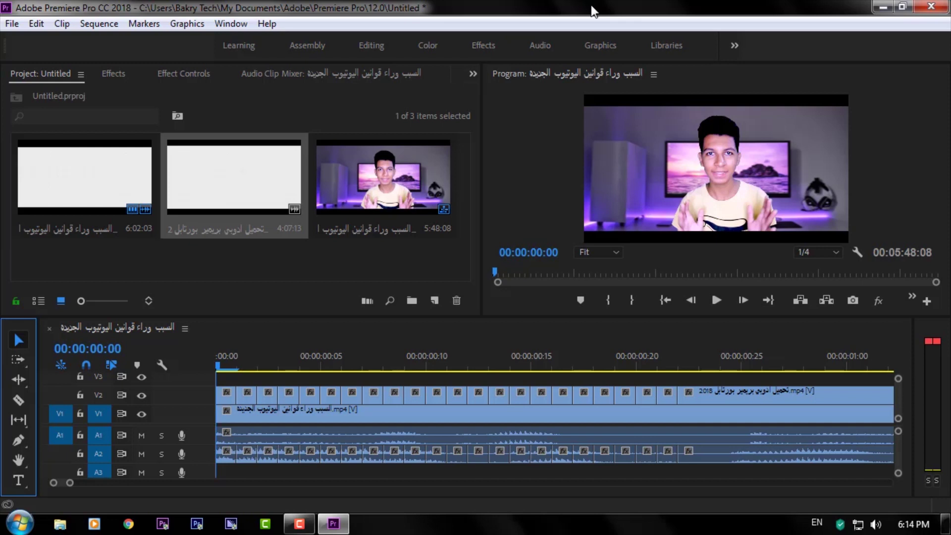
# Delete every other short V2 piece, leaving gaps that reveal V1.
pyautogui.click(243, 452)
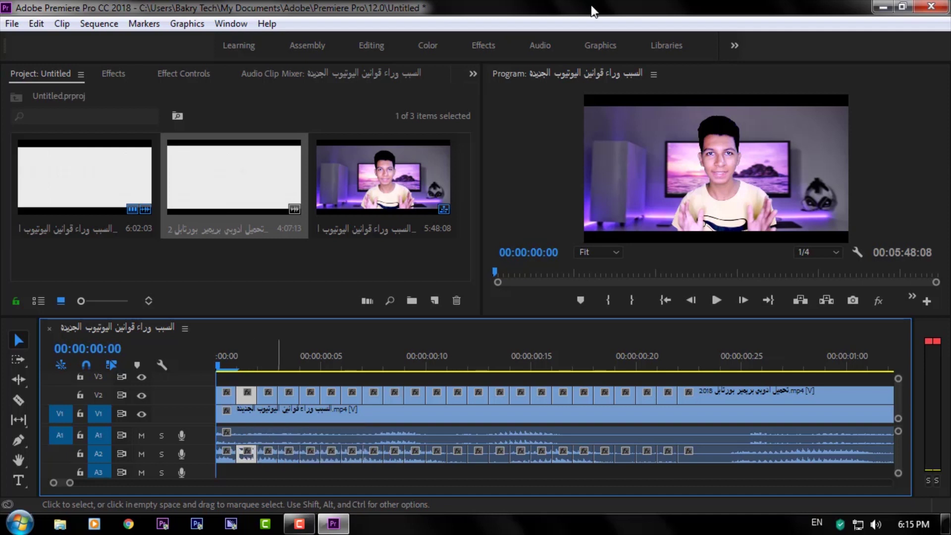
pyautogui.press('Delete')
pyautogui.click(288, 452)
pyautogui.press('Delete')
pyautogui.click(330, 452)
pyautogui.press('Delete')
pyautogui.click(372, 452)
pyautogui.press('Delete')
pyautogui.click(394, 452)
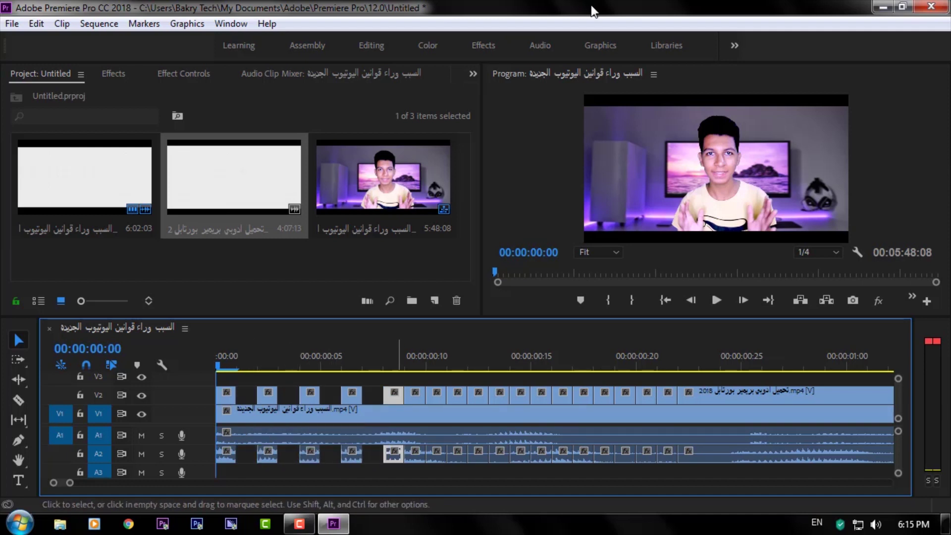
pyautogui.click(415, 452)
pyautogui.press('Delete')
pyautogui.click(457, 452)
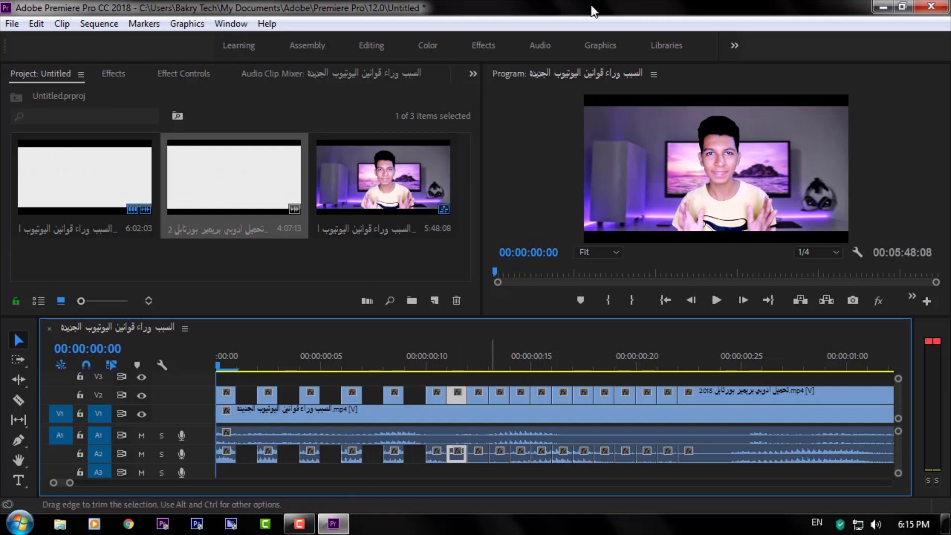
pyautogui.press('Delete')
pyautogui.click(499, 451)
pyautogui.press('Delete')
pyautogui.click(541, 452)
pyautogui.press('Delete')
pyautogui.click(583, 452)
pyautogui.press('Delete')
pyautogui.click(625, 452)
pyautogui.press('Delete')
pyautogui.click(666, 452)
pyautogui.press('Delete')
# Razor the remaining V2 clip at eight more evenly spaced points.
pyautogui.press('c')
pyautogui.click(719, 395)
pyautogui.click(741, 394)
pyautogui.click(762, 394)
pyautogui.click(783, 394)
pyautogui.click(803, 393)
pyautogui.click(825, 394)
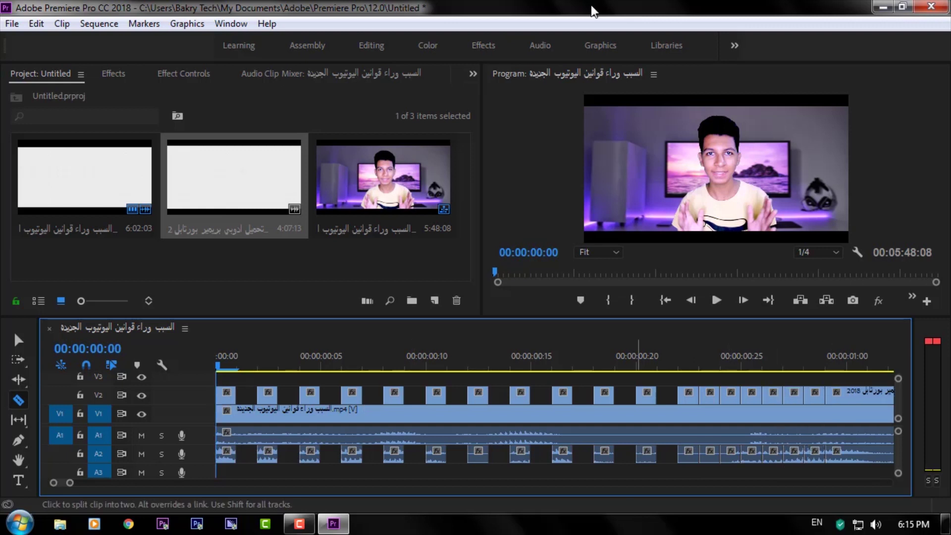
pyautogui.click(847, 394)
pyautogui.click(867, 394)
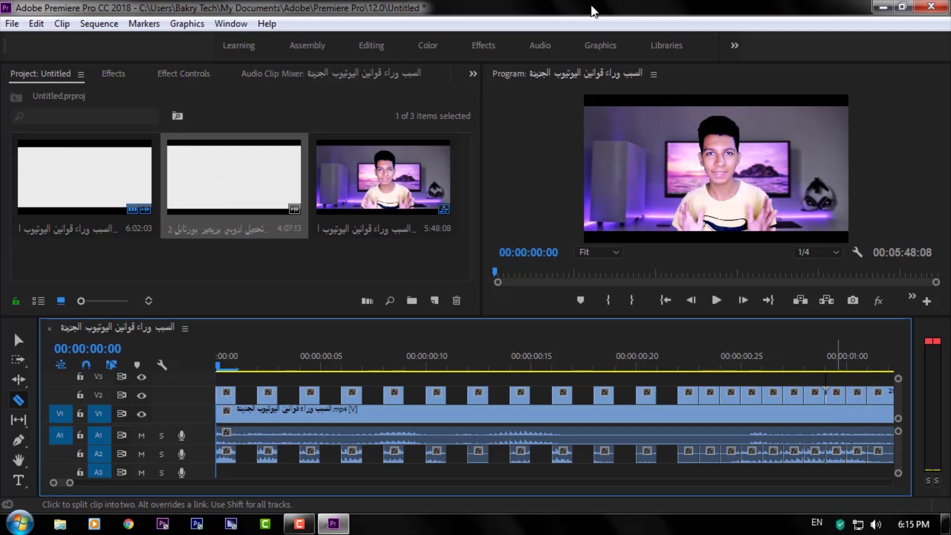
# Delete alternate new V2 pieces, then select the first V2 and A2 pieces together.
pyautogui.press('v')
pyautogui.click(712, 394)
pyautogui.press('Delete')
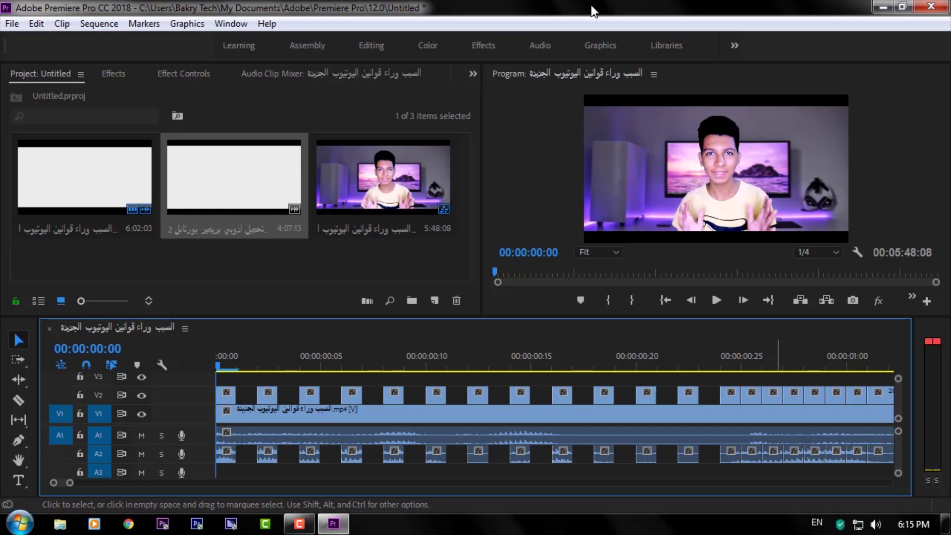
pyautogui.click(751, 394)
pyautogui.press('Delete')
pyautogui.click(793, 395)
pyautogui.press('Delete')
pyautogui.click(835, 395)
pyautogui.press('Delete')
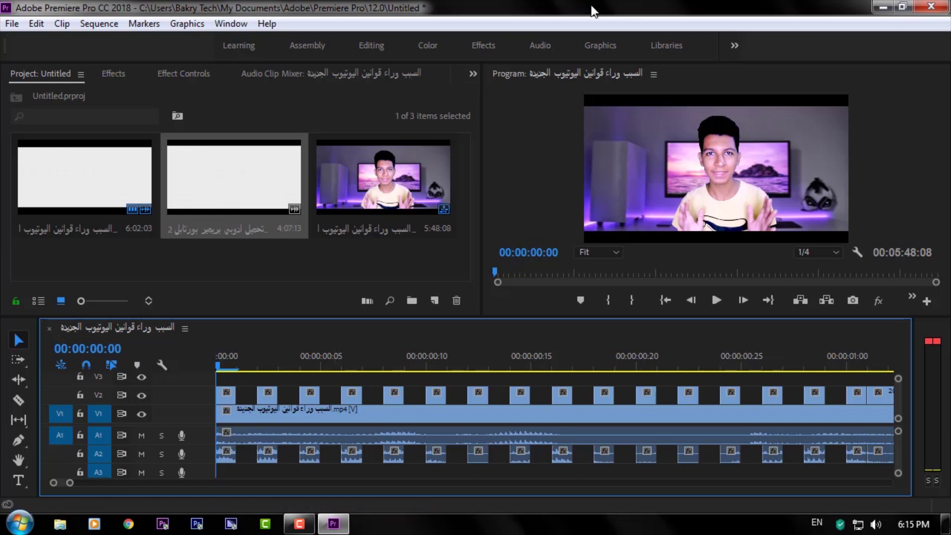
pyautogui.moveTo(229, 461); pyautogui.dragTo(244, 470)
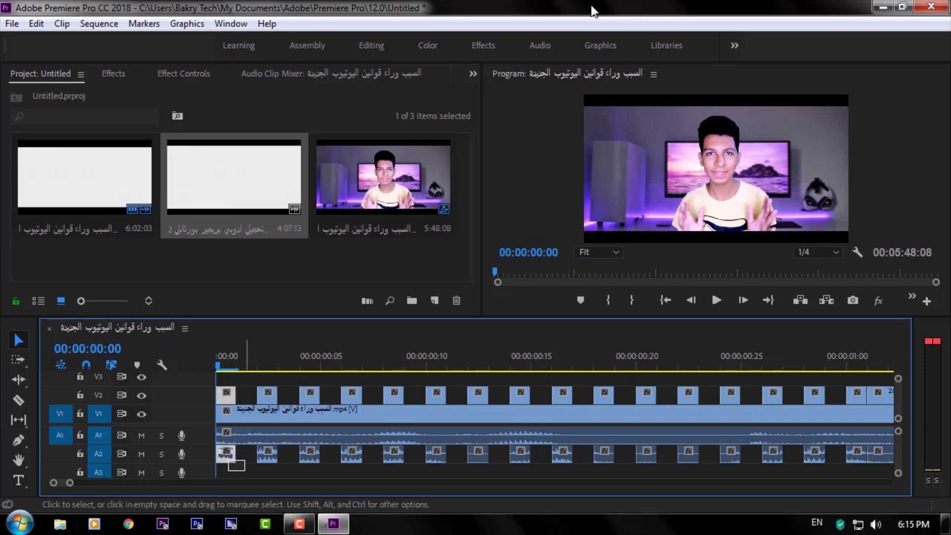
# Deselect the V2/A2 clip pair, mute audio tracks A1 and A2, and fit the sequence.
pyautogui.click(220, 475)
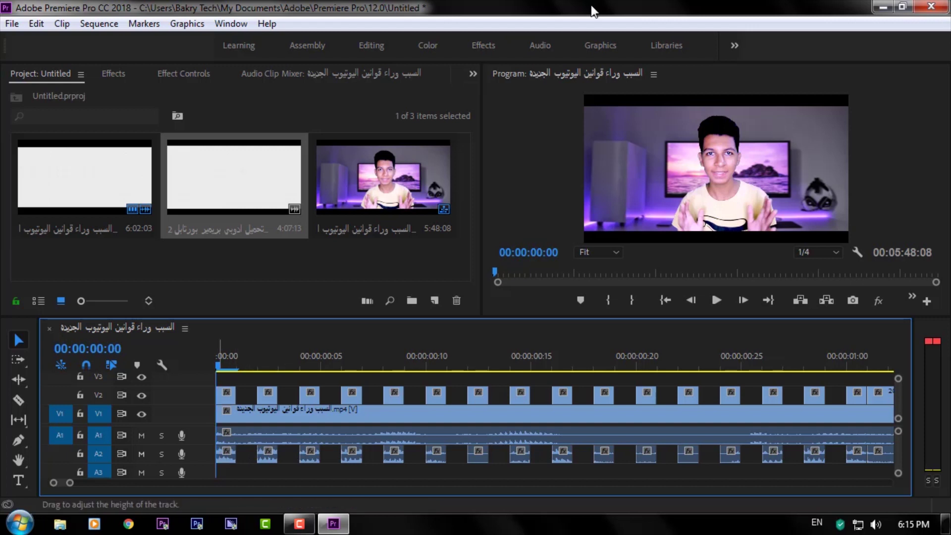
pyautogui.click(141, 453)
pyautogui.click(141, 435)
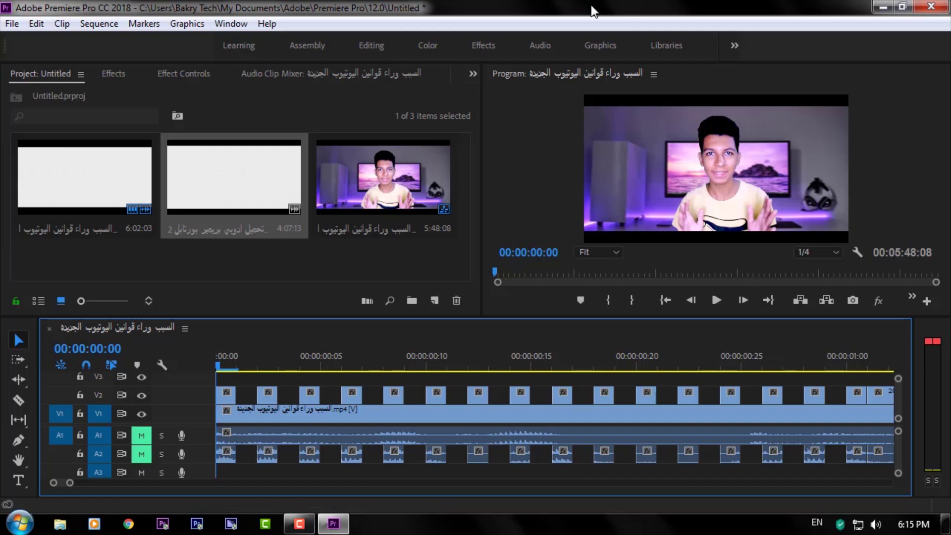
pyautogui.press('\\')
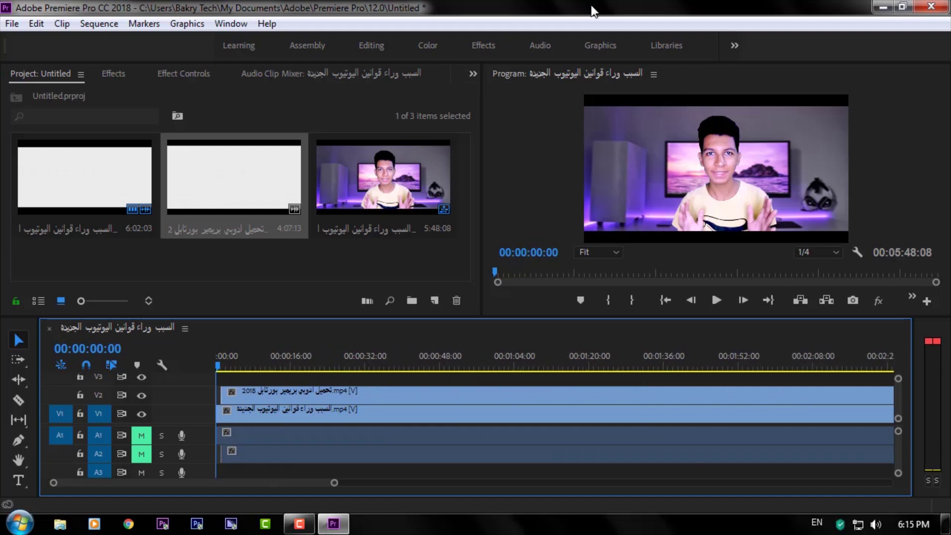
# Play the sequence opening from the start to preview the camera-angle cuts.
pyautogui.click(716, 300)
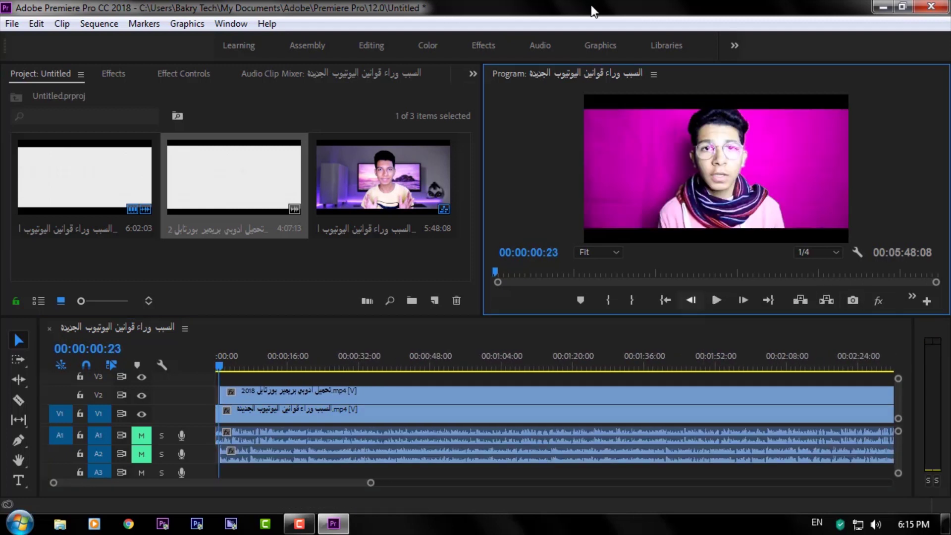
pyautogui.click(665, 300)
pyautogui.click(716, 300)
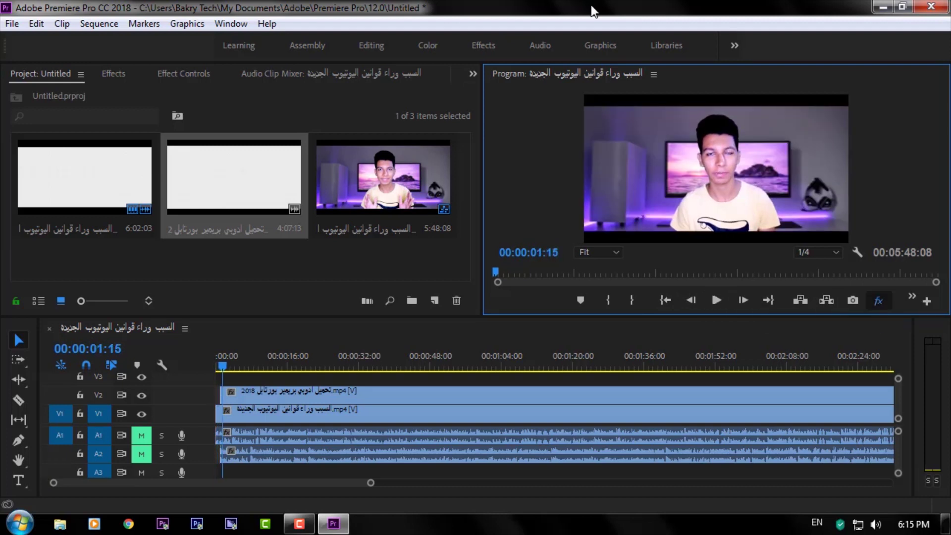
pyautogui.click(665, 301)
pyautogui.press('space')
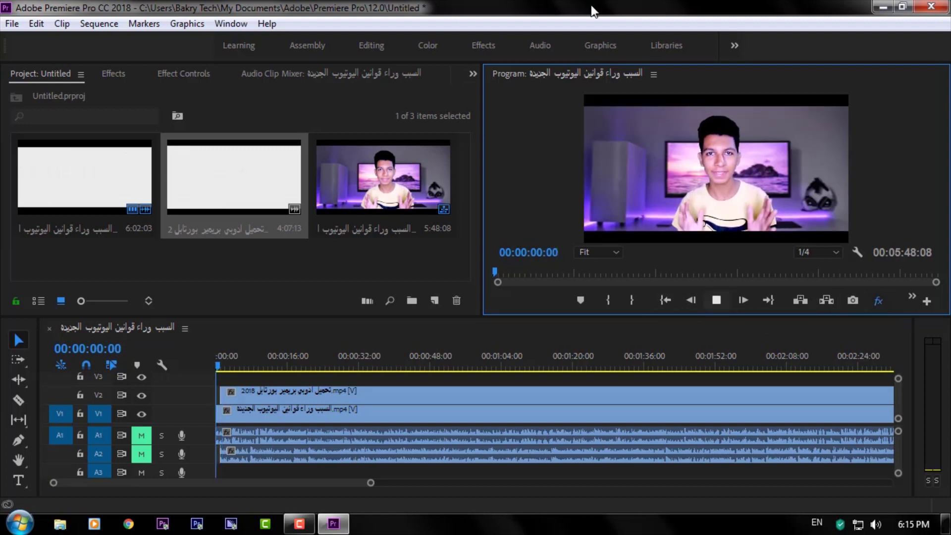
pyautogui.press('space')
pyautogui.press('Home')
pyautogui.press('space')
pyautogui.press('space')
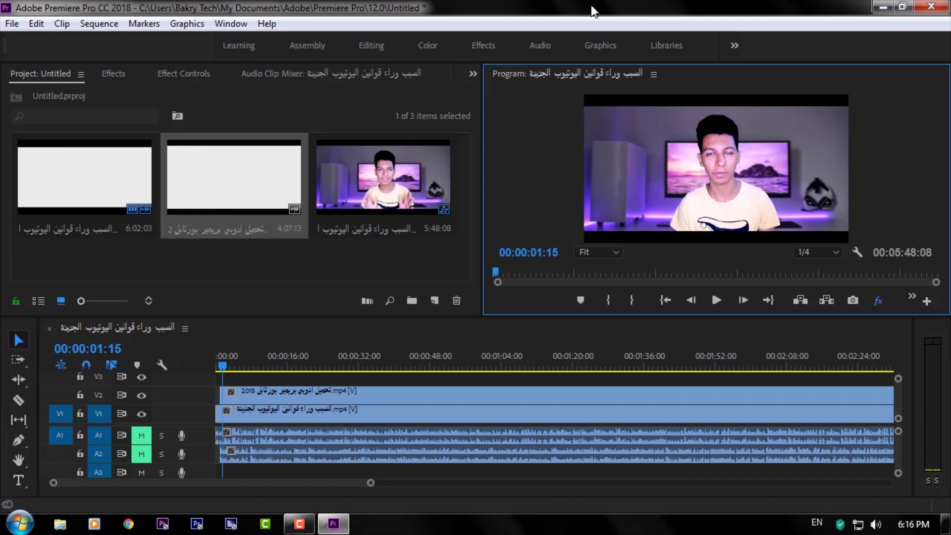
# Zoom the timeline in and put the playhead on the 00:00:01:01 edit point.
pyautogui.hotkey('shift', '3')
pyautogui.press('=')
pyautogui.press('=')
pyautogui.press('=')
pyautogui.press('=')
pyautogui.press('=')
pyautogui.press('=')
pyautogui.press('=')
pyautogui.press('Up')
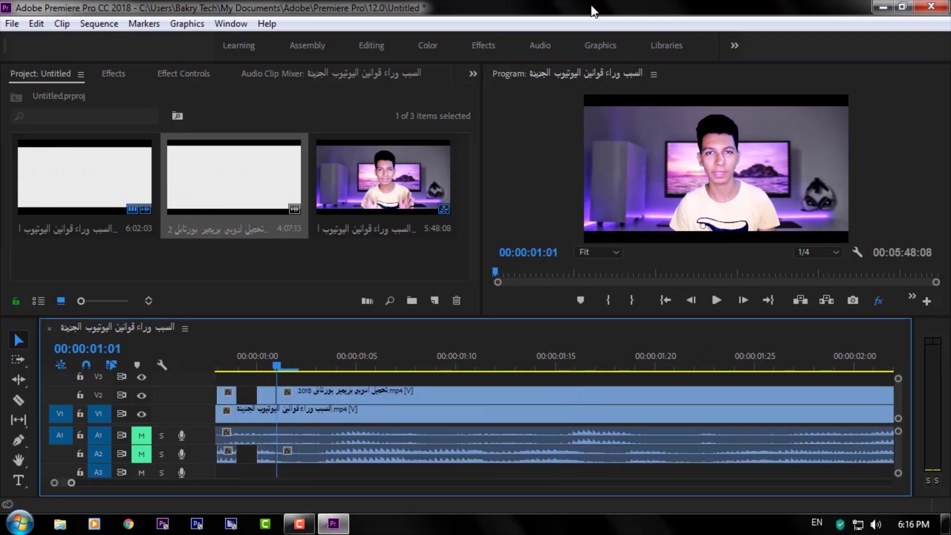
# Razor the top V2 camera clip into short, evenly spaced pieces after the playhead.
pyautogui.press('c')
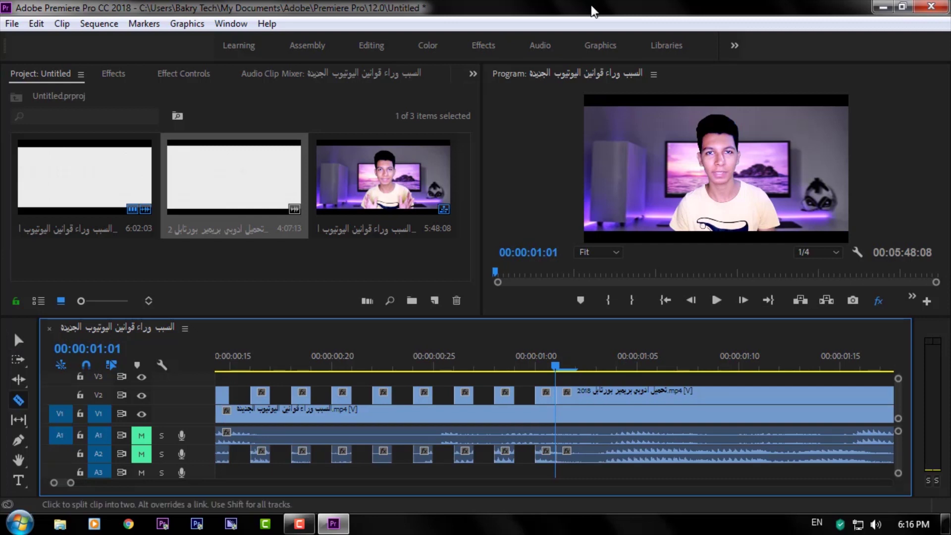
pyautogui.click(575, 395)
pyautogui.click(596, 395)
pyautogui.click(616, 395)
pyautogui.click(638, 395)
pyautogui.click(658, 395)
pyautogui.click(678, 395)
pyautogui.click(698, 394)
pyautogui.click(739, 395)
pyautogui.click(718, 395)
pyautogui.click(759, 395)
pyautogui.click(799, 395)
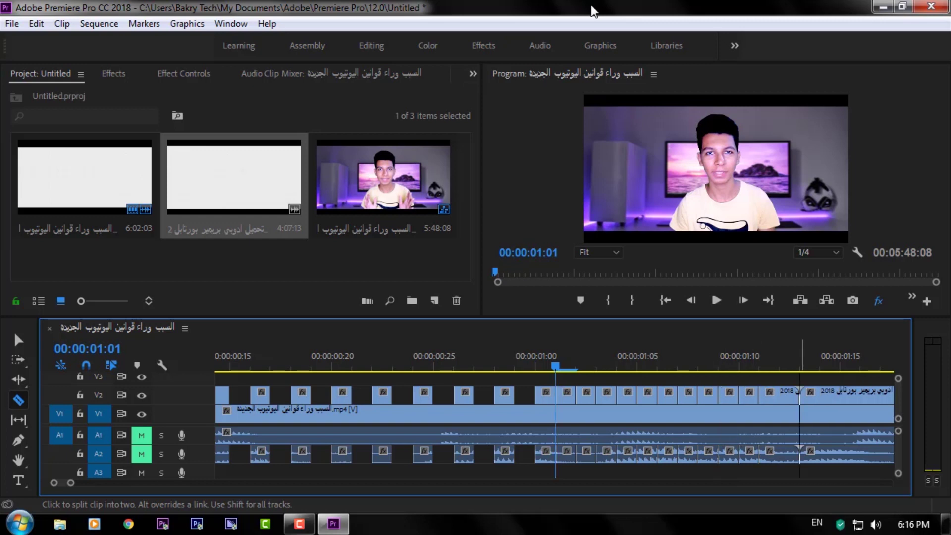
pyautogui.click(779, 394)
pyautogui.click(841, 395)
pyautogui.click(861, 394)
pyautogui.click(881, 394)
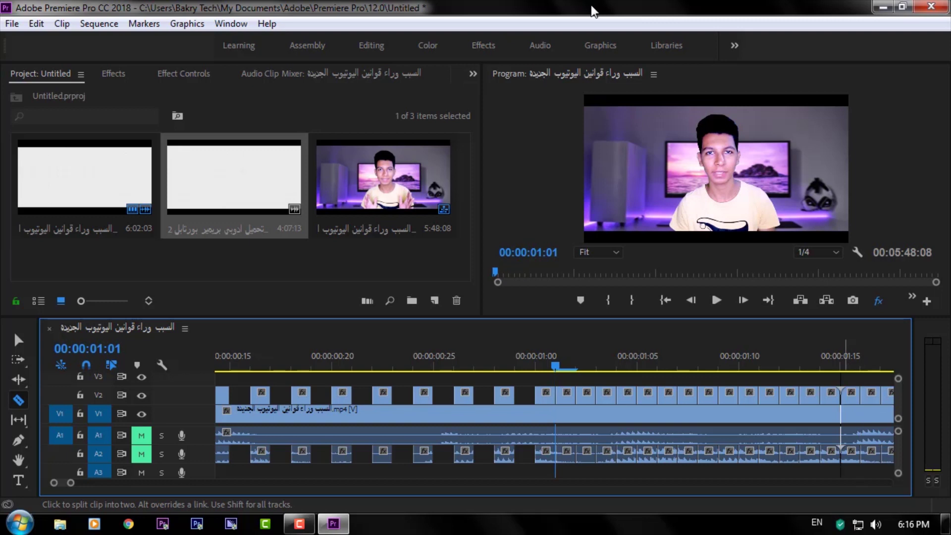
# Delete eight alternate V2 pieces to leave evenly spaced gaps past 00:00:01:15.
pyautogui.press('v')
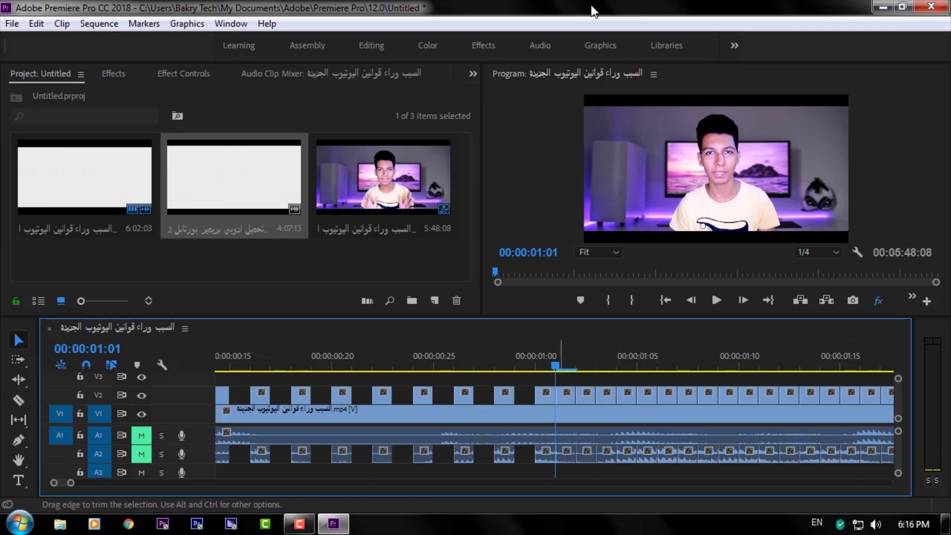
pyautogui.press('d')
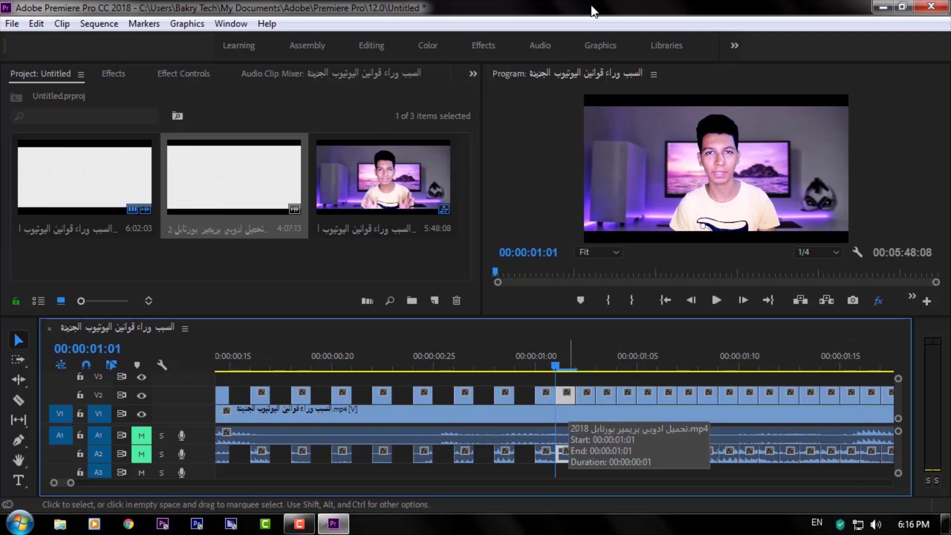
pyautogui.press('Delete')
pyautogui.press('d')
pyautogui.press('Delete')
pyautogui.press('d')
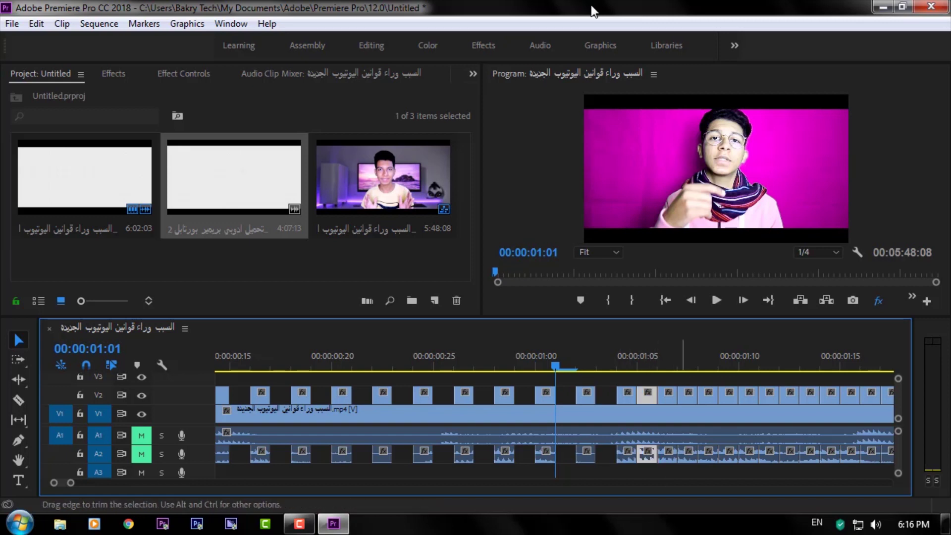
pyautogui.press('Delete')
pyautogui.press('d')
pyautogui.press('Delete')
pyautogui.press('d')
pyautogui.press('Delete')
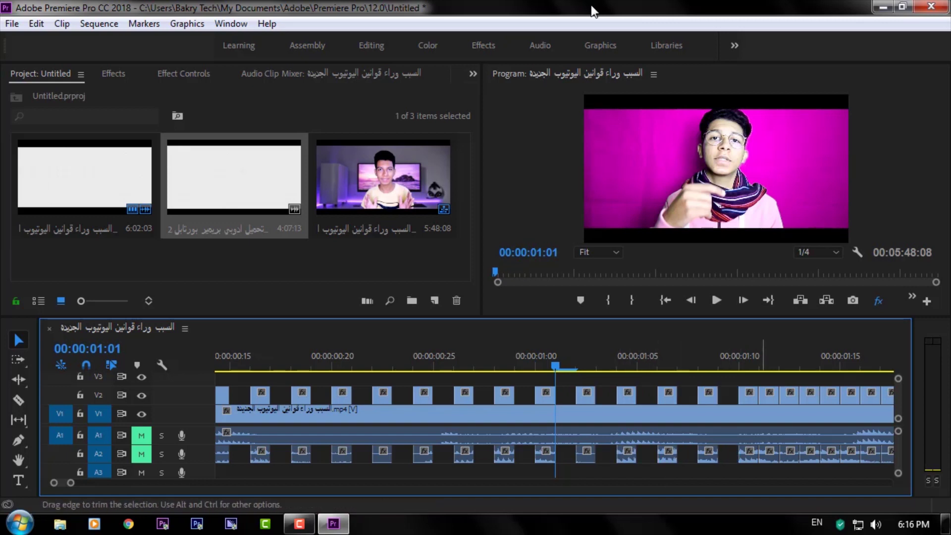
pyautogui.press('d')
pyautogui.press('Delete')
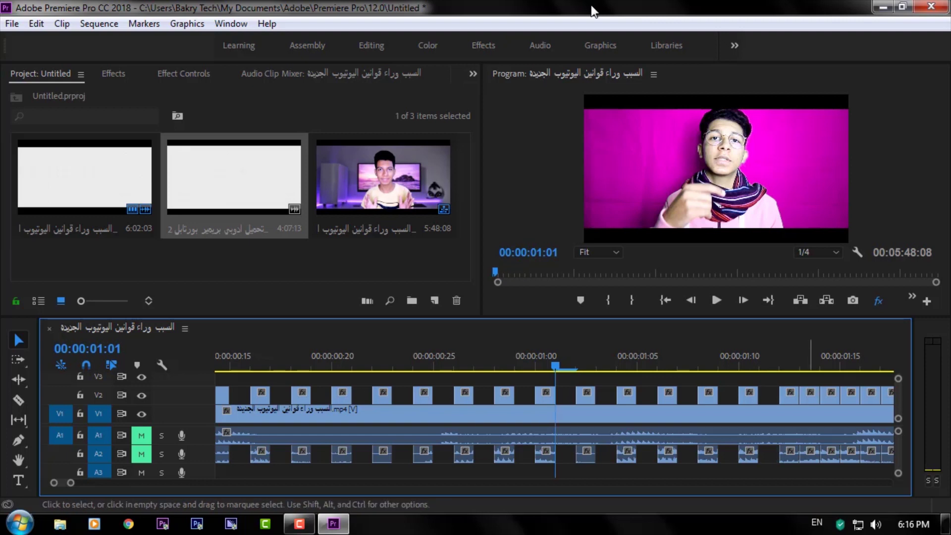
pyautogui.press('d')
pyautogui.press('Delete')
pyautogui.press('d')
pyautogui.press('Delete')
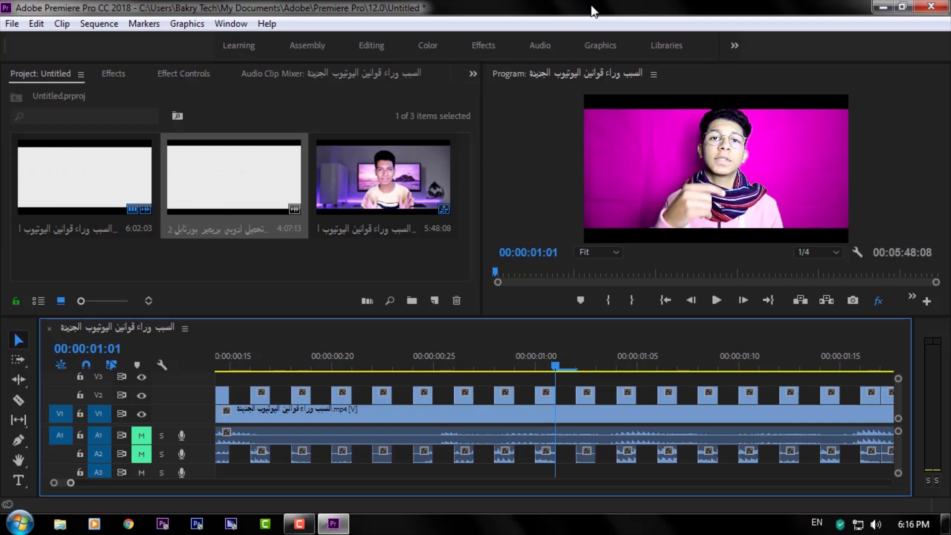
pyautogui.press('-')
pyautogui.press('-')
pyautogui.press('-')
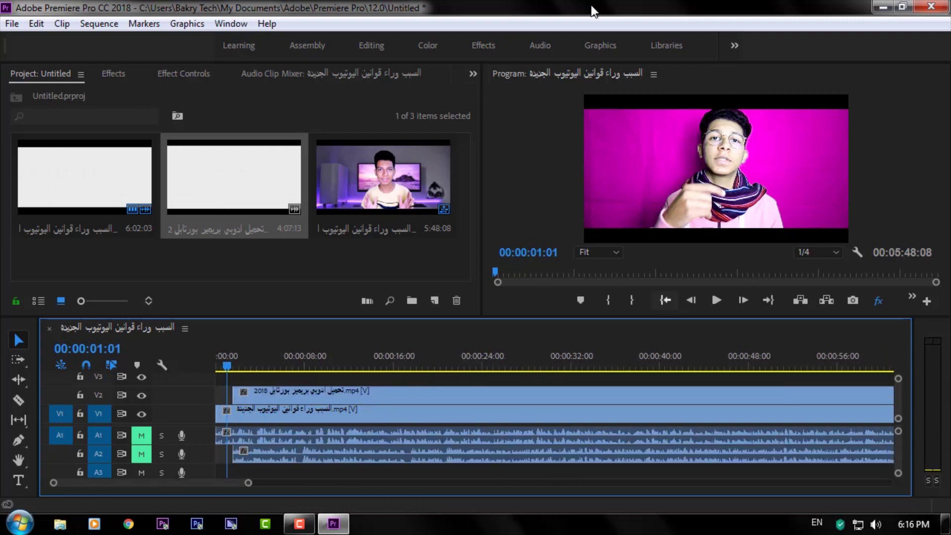
pyautogui.press('Home')
pyautogui.press('space')
pyautogui.click(716, 300)
pyautogui.click(665, 299)
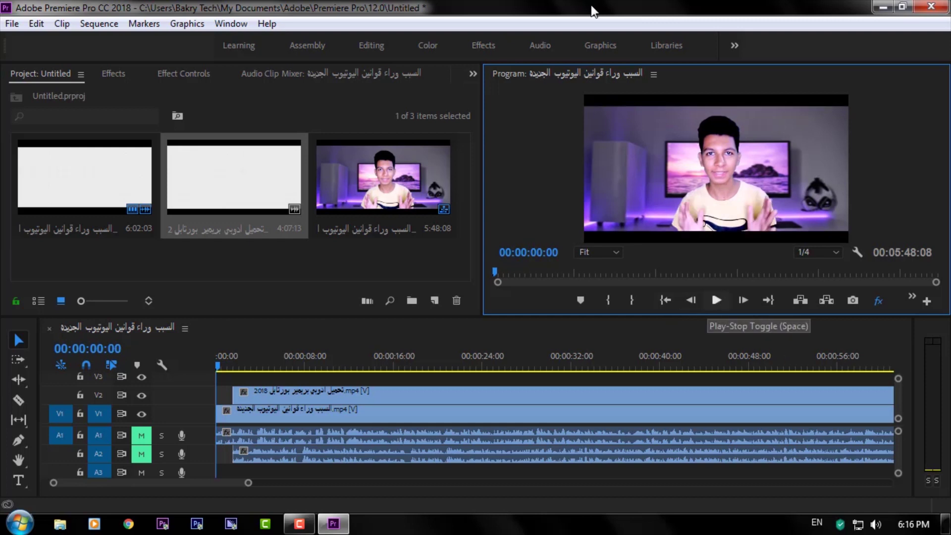
pyautogui.click(716, 300)
pyautogui.click(716, 300)
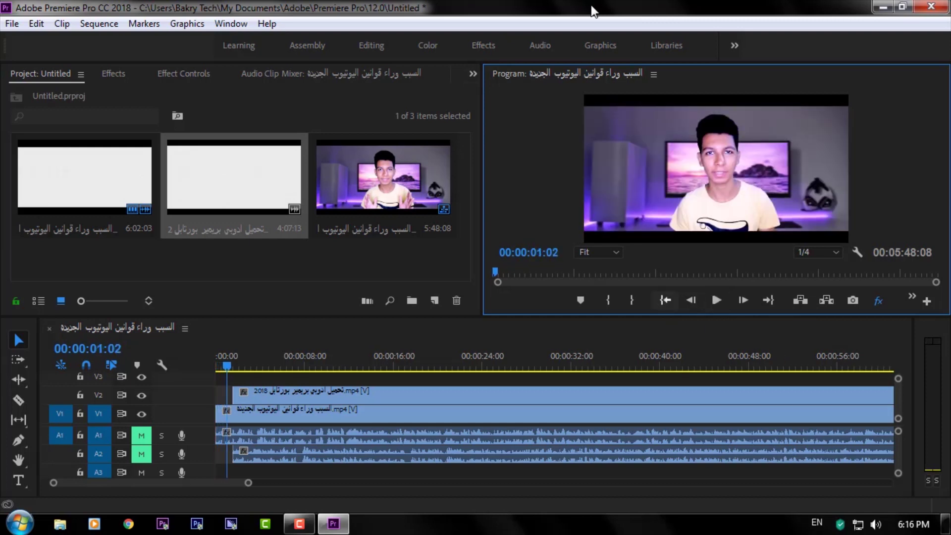
pyautogui.click(665, 299)
pyautogui.click(716, 300)
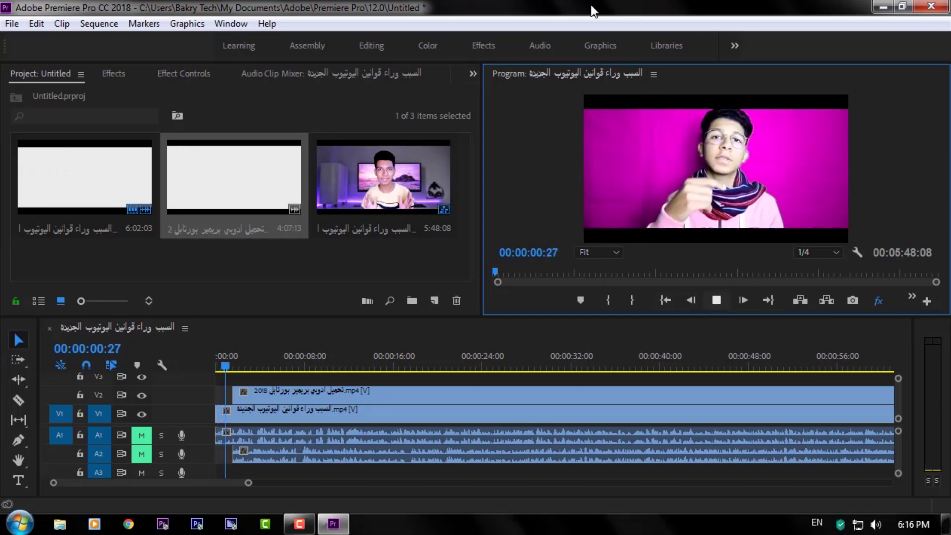
pyautogui.click(716, 299)
pyautogui.click(665, 299)
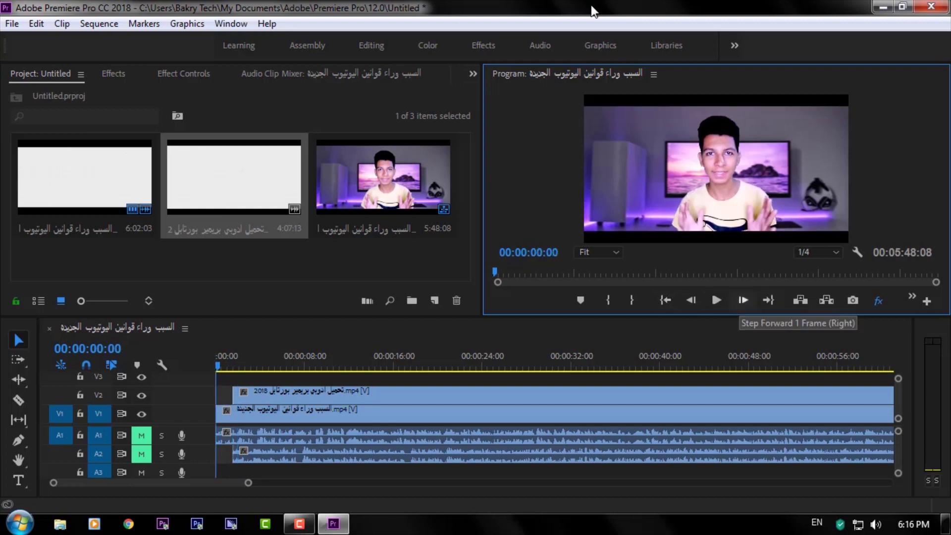
pyautogui.press('Right')
pyautogui.press('Right')
pyautogui.press('Right')
pyautogui.press('Right')
pyautogui.press('Right')
pyautogui.press('Right')
pyautogui.press('Right')
pyautogui.press('Right')
pyautogui.press('Right')
pyautogui.press('Right')
pyautogui.press('Right')
pyautogui.press('Right')
pyautogui.press('Right')
pyautogui.press('Right')
pyautogui.press('Right')
pyautogui.press('Right')
pyautogui.press('Right')
pyautogui.press('Right')
pyautogui.press('Right')
pyautogui.press('Right')
pyautogui.press('Right')
pyautogui.press('Right')
pyautogui.press('Right')
pyautogui.press('Right')
pyautogui.press('Right')
pyautogui.press('Right')
pyautogui.press('Right')
pyautogui.press('Right')
pyautogui.press('Right')
pyautogui.press('Right')
pyautogui.press('Right')
pyautogui.press('Right')
pyautogui.press('Right')
pyautogui.press('Right')
pyautogui.press('Right')
pyautogui.press('Right')
pyautogui.press('Right')
pyautogui.press('Right')
pyautogui.press('Right')
pyautogui.press('Right')
pyautogui.press('Right')
pyautogui.press('Right')
pyautogui.press('Right')
pyautogui.press('Right')
pyautogui.press('Right')
pyautogui.press('Right')
pyautogui.press('Right')
pyautogui.press('Right')
pyautogui.press('Home')
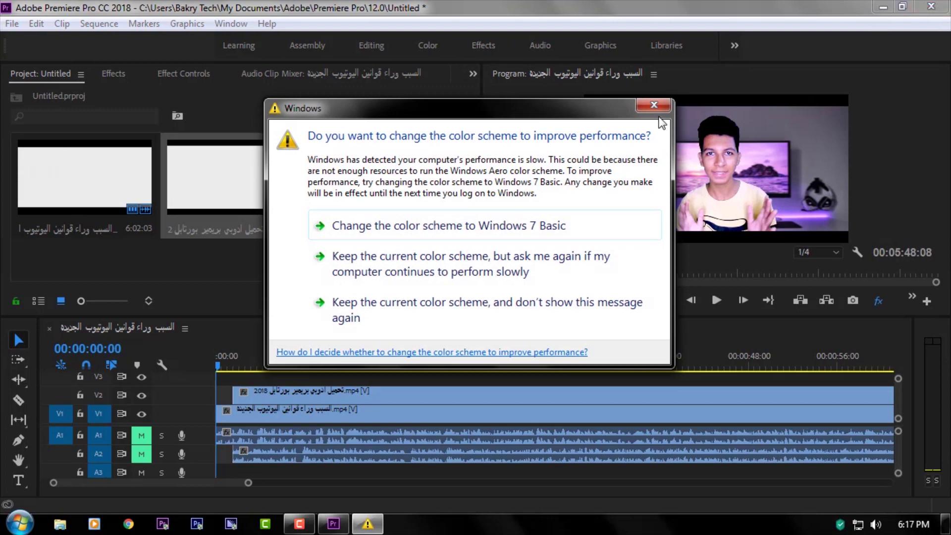
# Close the Windows colour-scheme performance prompt covering the Premiere workspace.
pyautogui.click(658, 108)
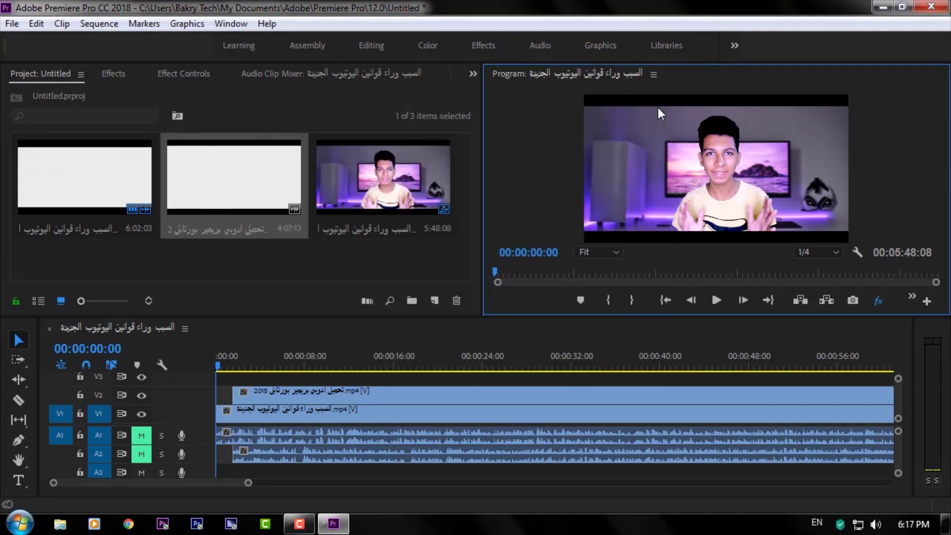